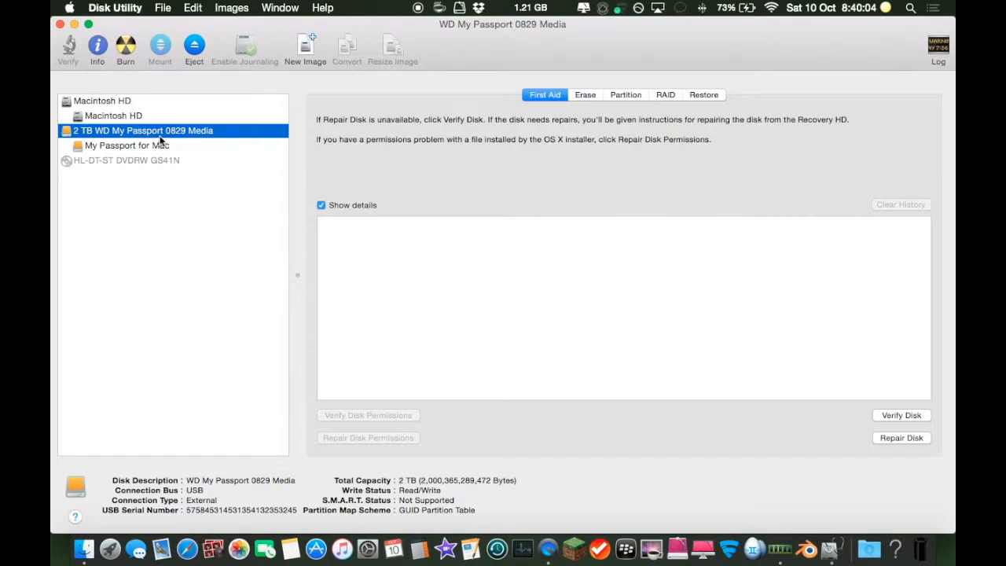
Open the partition settings for the whole 2 TB WD My Passport 0829 Media drive
{"action": "left_click", "coordinate": [125, 146]}
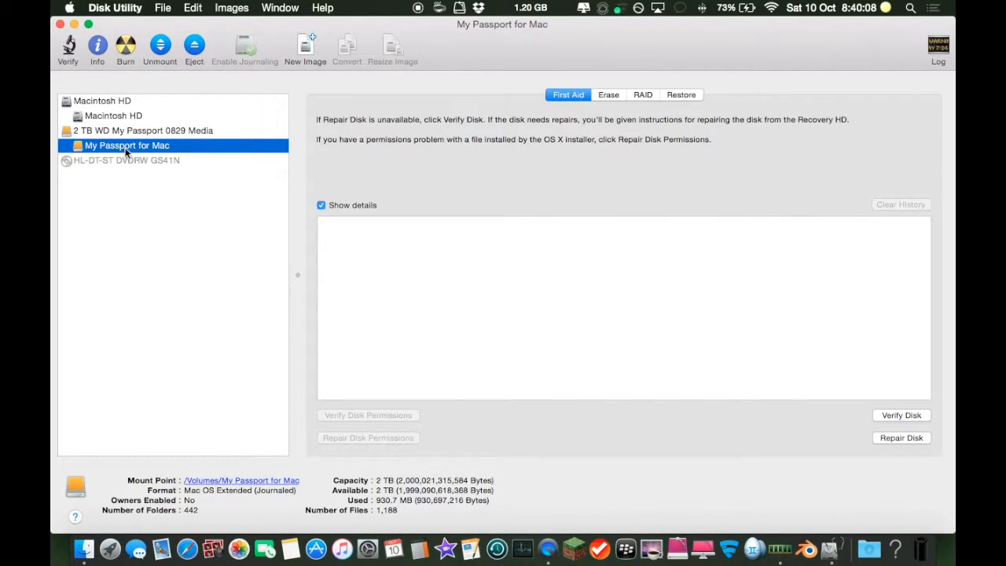
{"action": "left_click", "coordinate": [149, 130]}
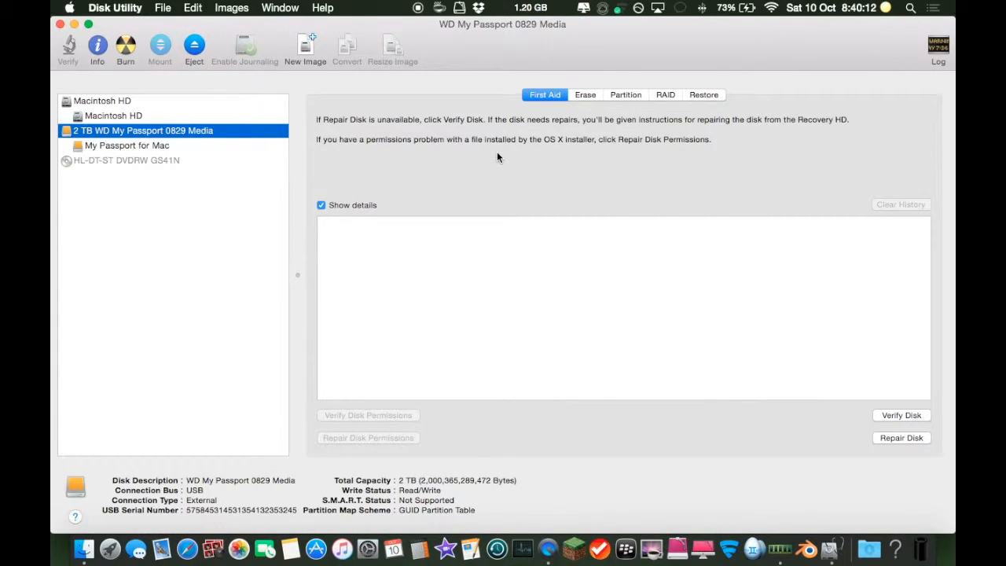
{"action": "left_click", "coordinate": [623, 96]}
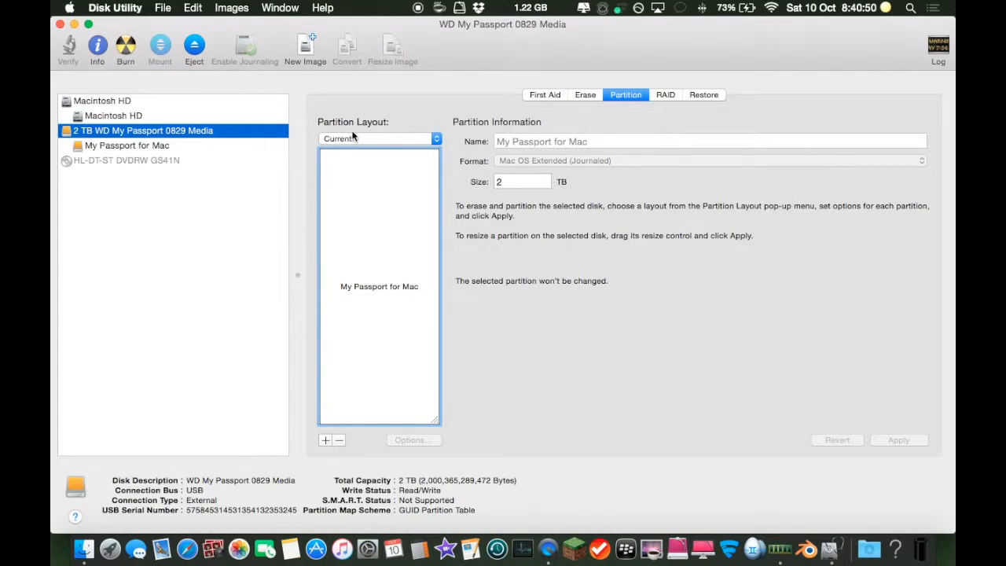
Try a 16-partition layout for the drive and look through several of its partitions
{"action": "left_click", "coordinate": [434, 140]}
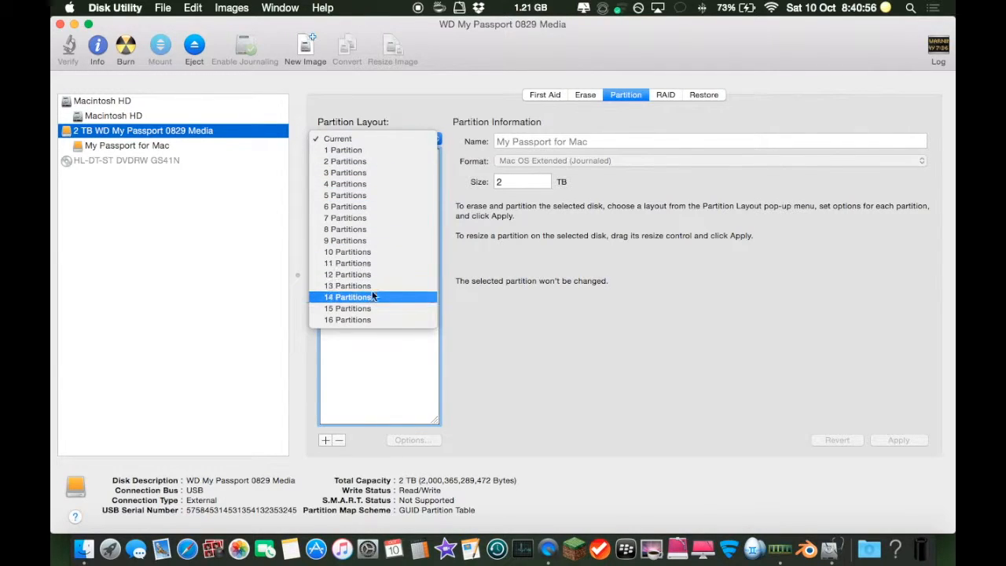
{"action": "left_click", "coordinate": [370, 320]}
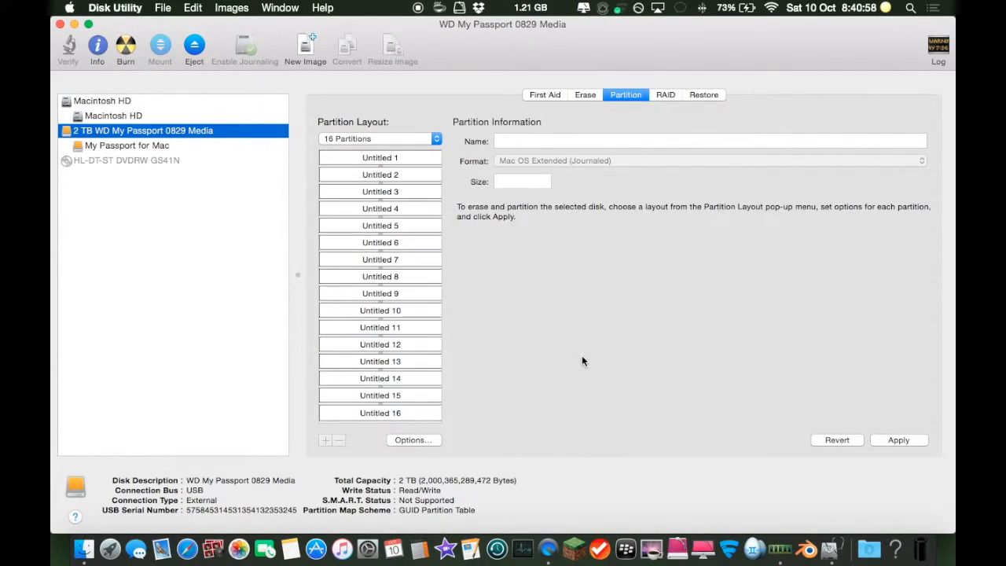
{"action": "left_click", "coordinate": [369, 162]}
{"action": "left_click", "coordinate": [371, 191]}
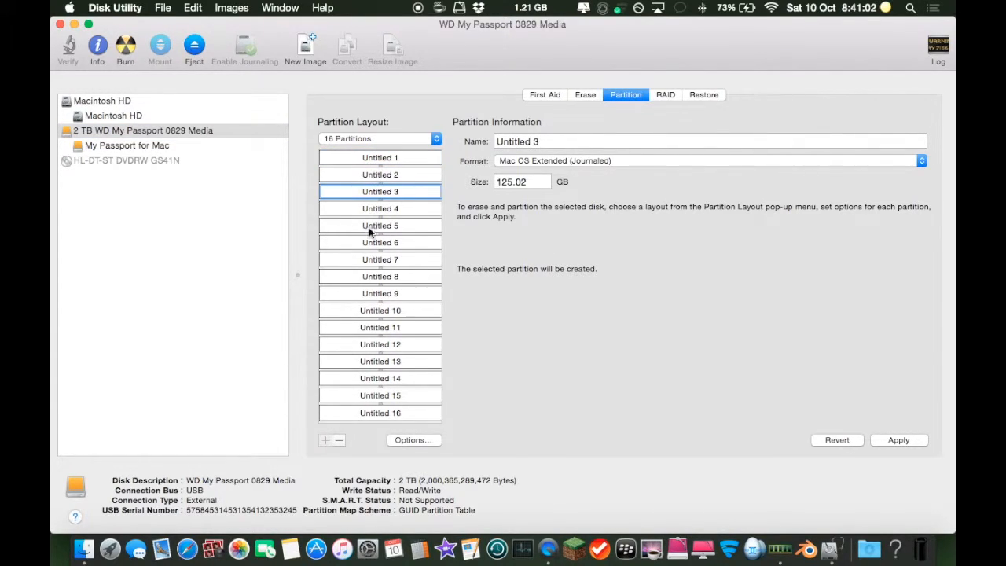
{"action": "left_click", "coordinate": [374, 227]}
{"action": "left_click", "coordinate": [374, 243]}
{"action": "left_click", "coordinate": [376, 265]}
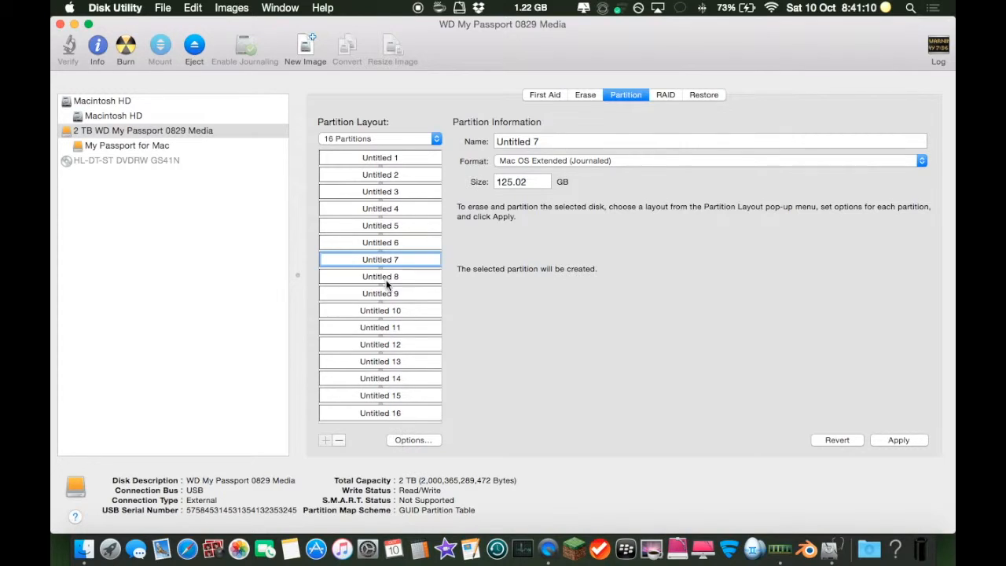
Set the drive's layout to 2 partitions and look at the settings of both
{"action": "left_click", "coordinate": [378, 142]}
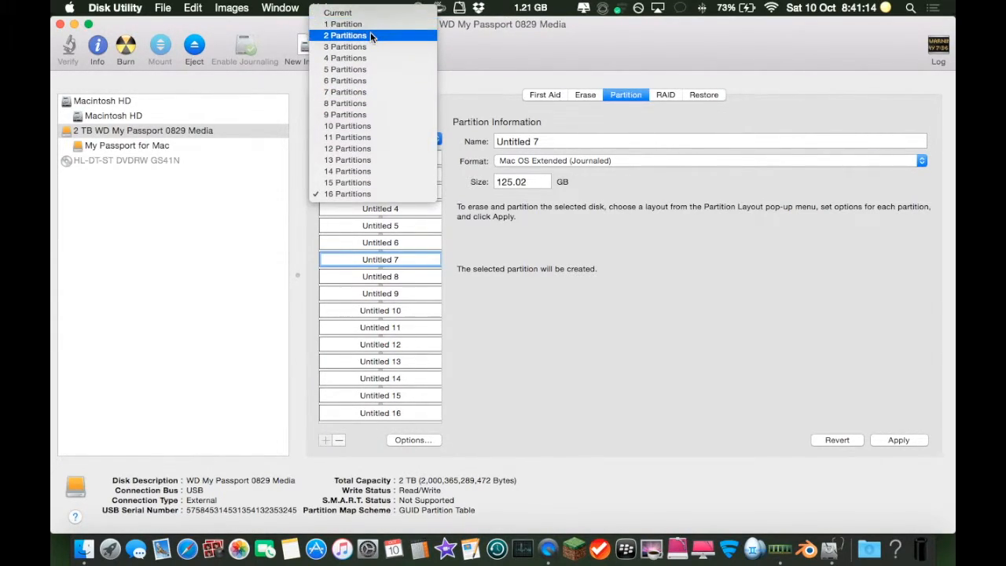
{"action": "left_click", "coordinate": [370, 34]}
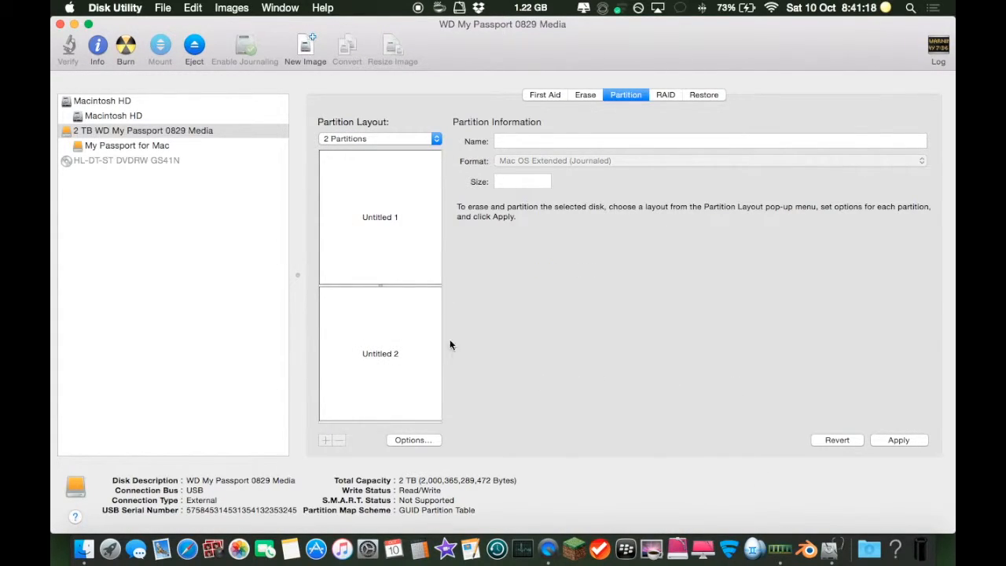
{"action": "left_click", "coordinate": [393, 214]}
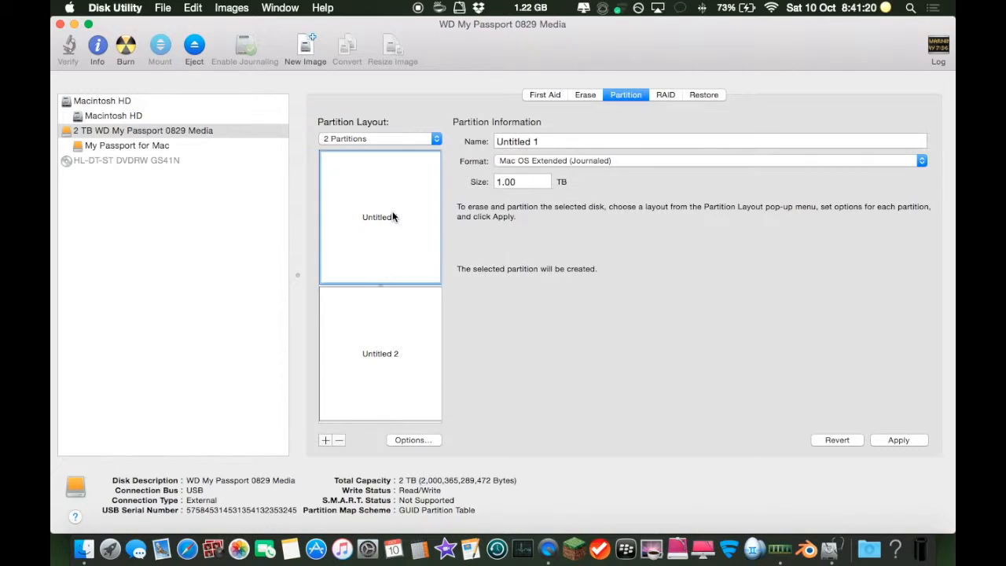
{"action": "left_click", "coordinate": [363, 322]}
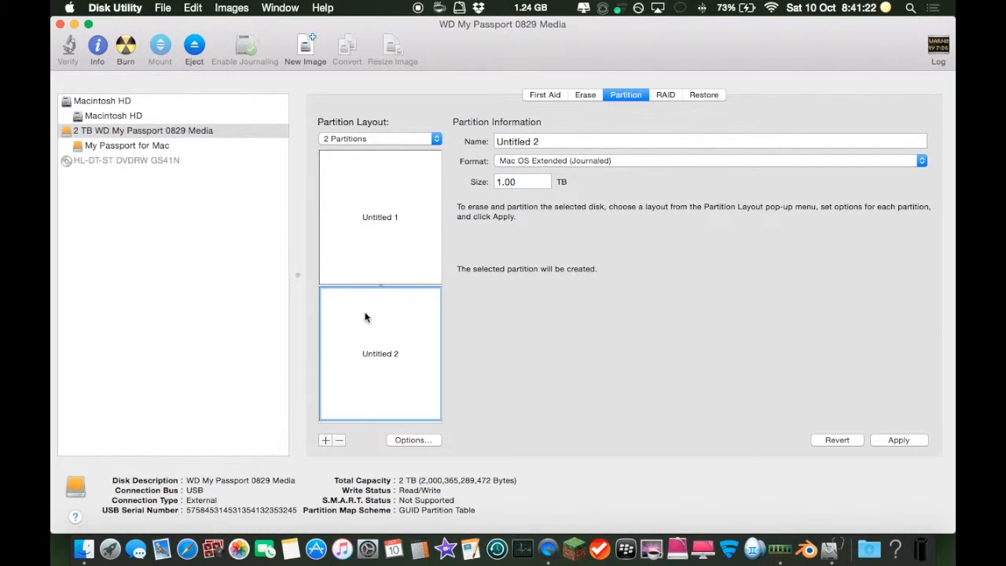
{"action": "left_click", "coordinate": [360, 206]}
{"action": "left_click", "coordinate": [371, 337]}
{"action": "left_click", "coordinate": [371, 232]}
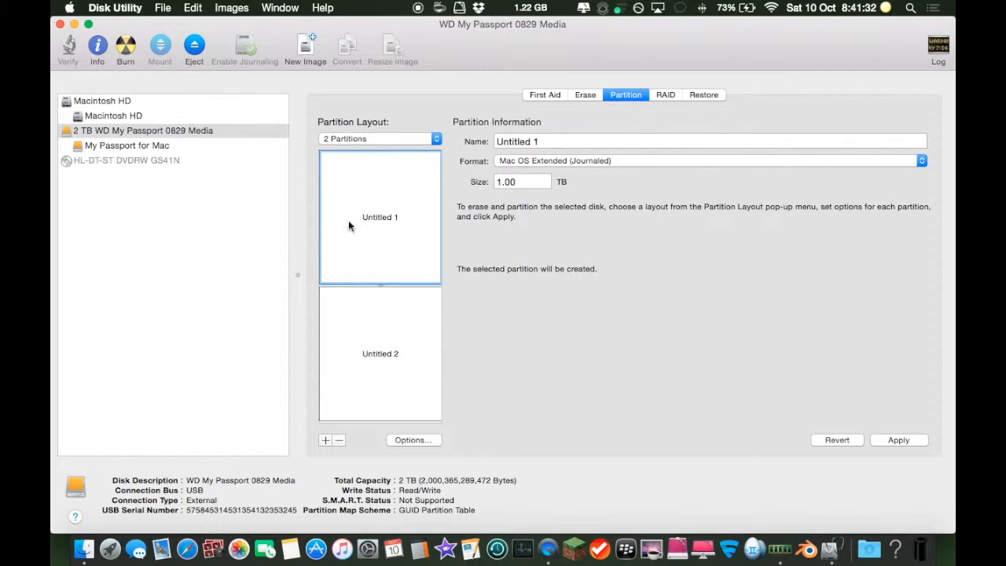
Name the first partition My Passport and set its format to ExFAT
{"action": "triple_click", "coordinate": [544, 142]}
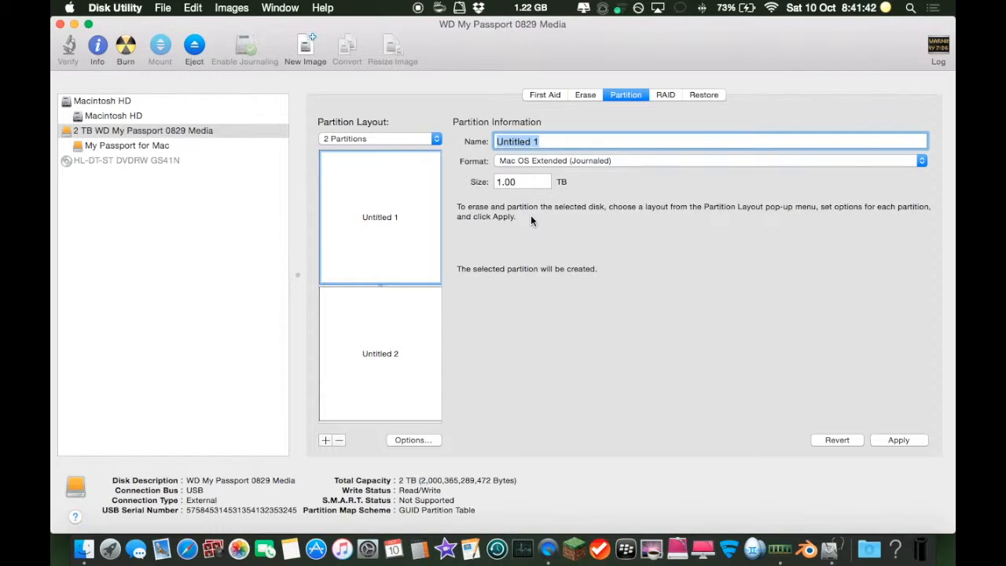
{"action": "type", "text": "My "}
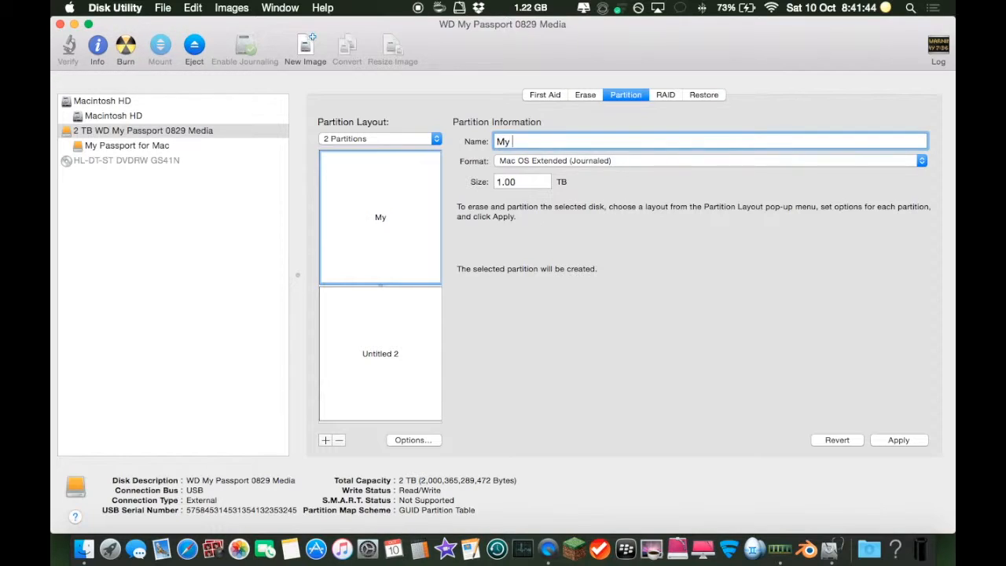
{"action": "type", "text": "Passport Fr"}
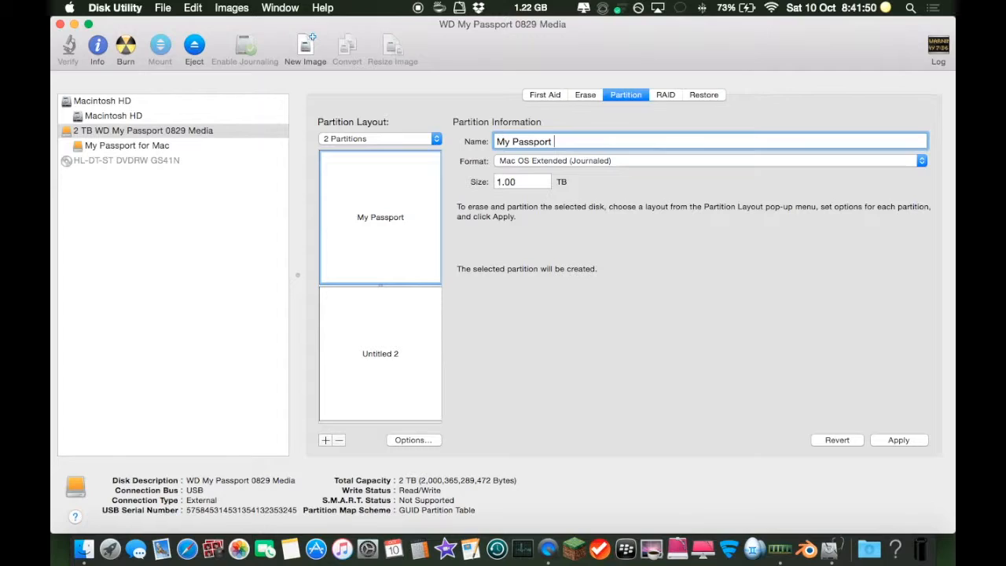
{"action": "key", "text": "BackSpace"}
{"action": "type", "text": "or Mac"}
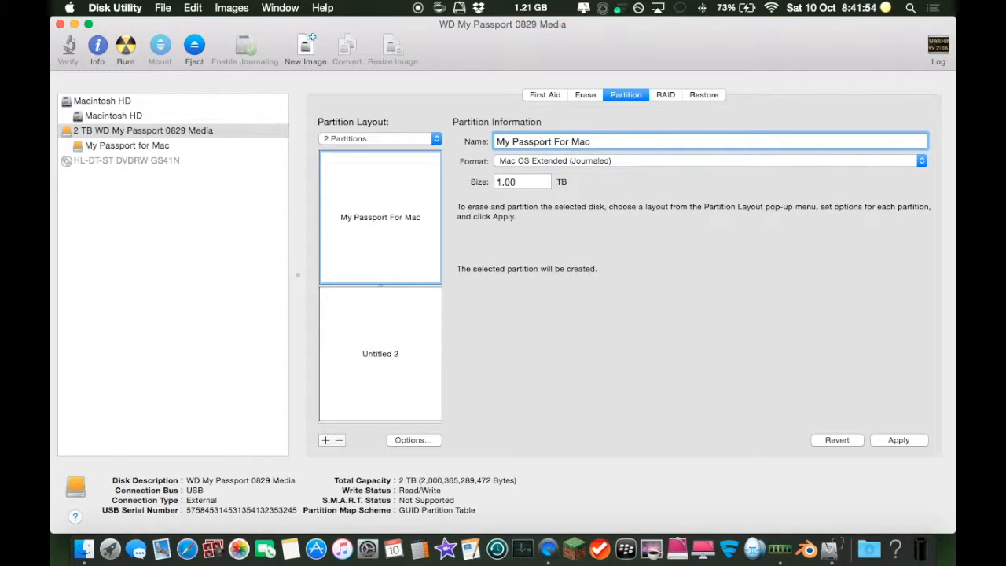
{"action": "left_click", "coordinate": [597, 161]}
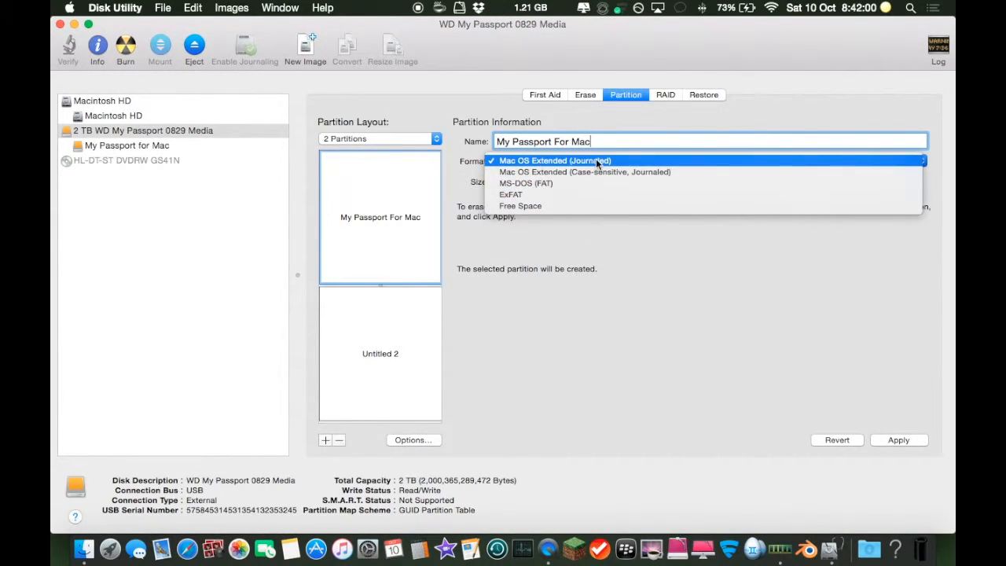
{"action": "left_click", "coordinate": [540, 194]}
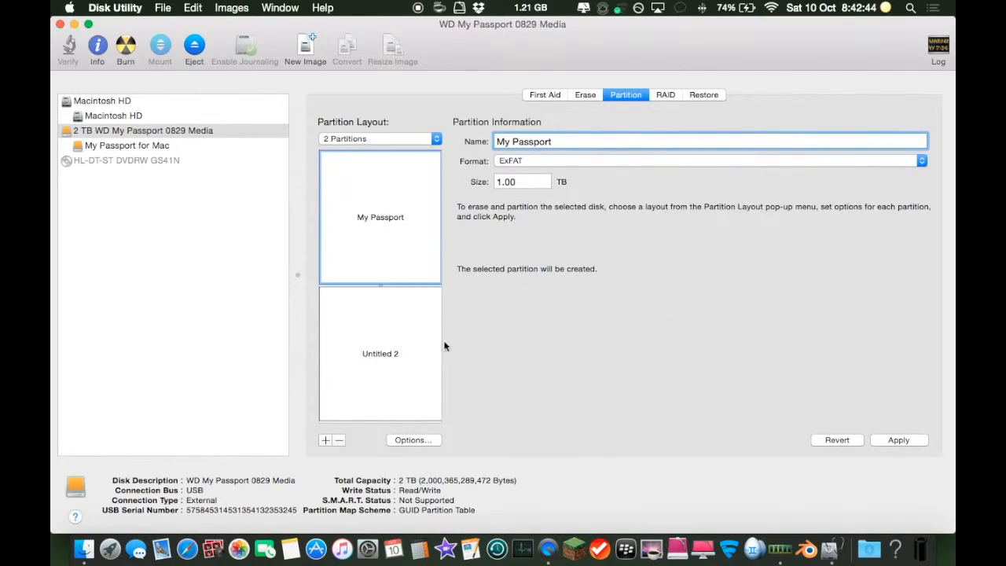
Name the second partition Time Machine with the Mac OS Extended (Journaled) format
{"action": "left_click", "coordinate": [369, 354]}
{"action": "left_click_drag", "start_coordinate": [541, 141], "coordinate": [466, 135]}
{"action": "type", "text": "T"}
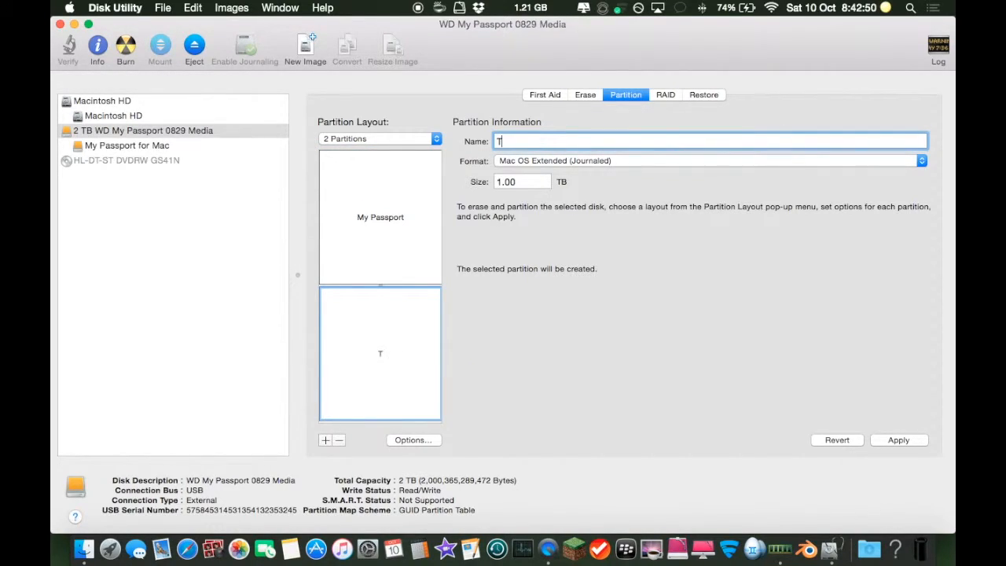
{"action": "type", "text": "ime Machine"}
{"action": "left_click", "coordinate": [515, 162]}
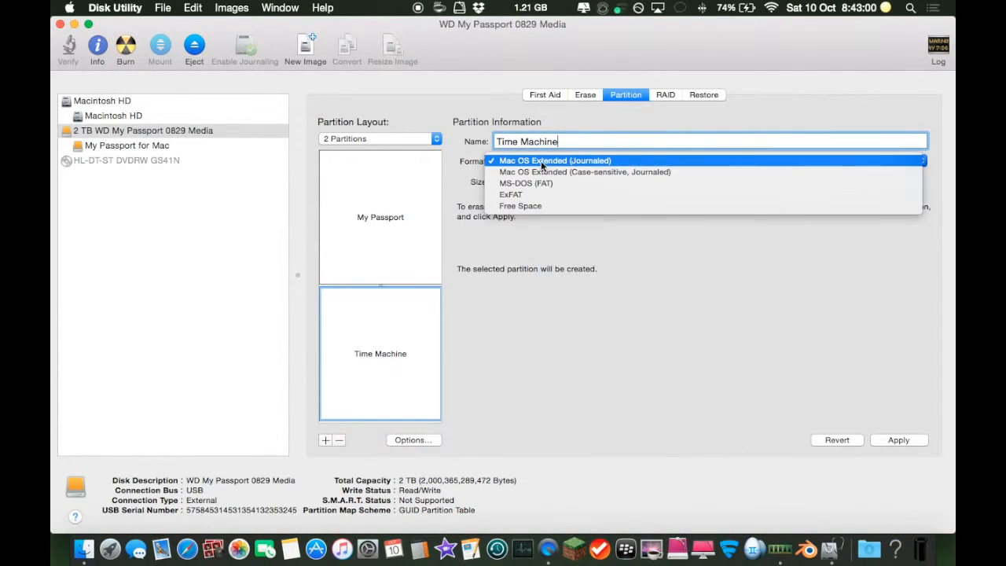
{"action": "left_click", "coordinate": [542, 162]}
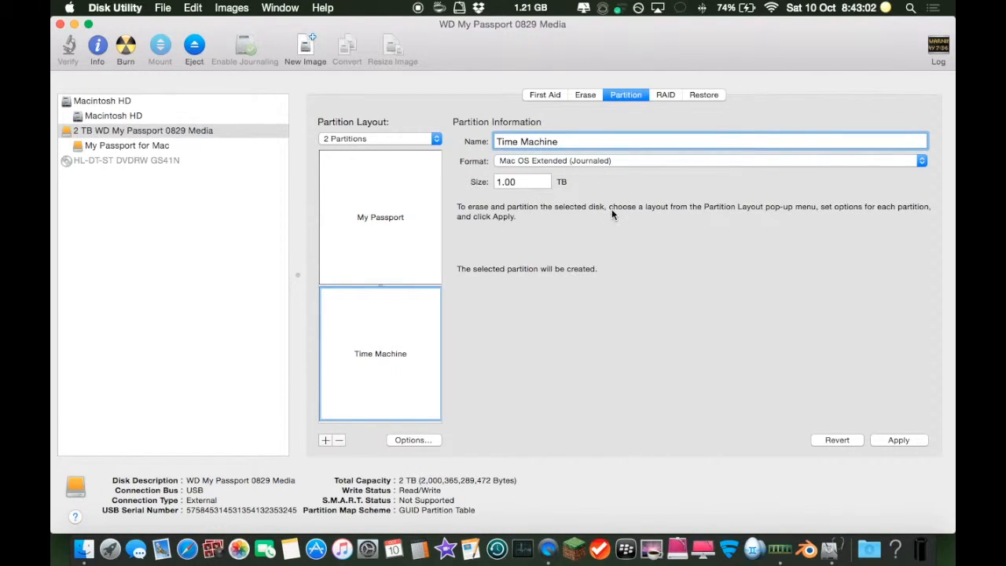
Compare the name, format and size settings of the My Passport and Time Machine partitions
{"action": "left_click", "coordinate": [384, 218]}
{"action": "left_click", "coordinate": [388, 327]}
{"action": "left_click", "coordinate": [376, 246]}
{"action": "left_click", "coordinate": [370, 376]}
{"action": "left_click", "coordinate": [375, 243]}
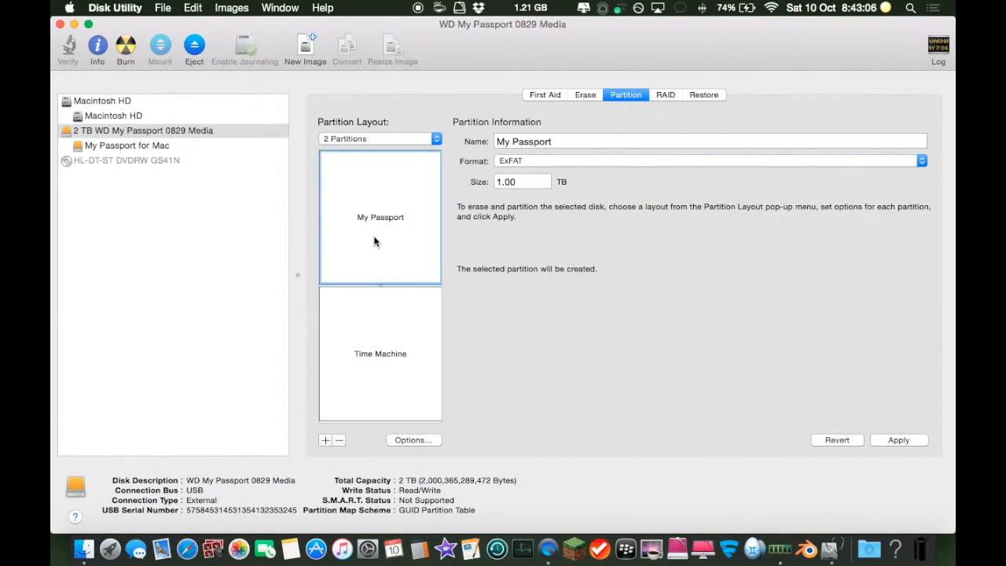
{"action": "left_click", "coordinate": [390, 360]}
{"action": "left_click", "coordinate": [382, 223]}
{"action": "left_click", "coordinate": [379, 325]}
{"action": "left_click", "coordinate": [383, 246]}
{"action": "left_click", "coordinate": [383, 343]}
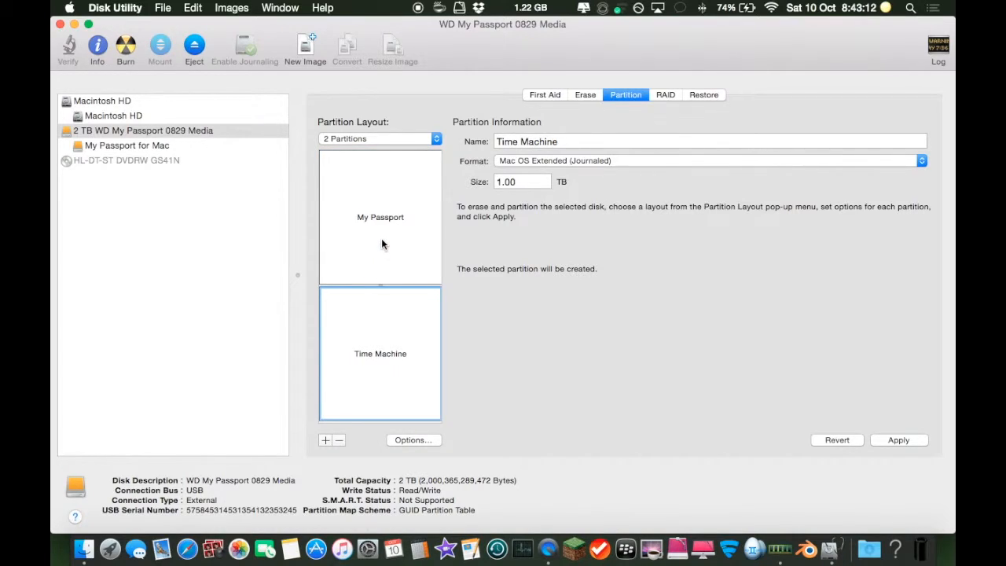
{"action": "left_click", "coordinate": [382, 245]}
{"action": "left_click", "coordinate": [388, 374]}
{"action": "left_click", "coordinate": [383, 252]}
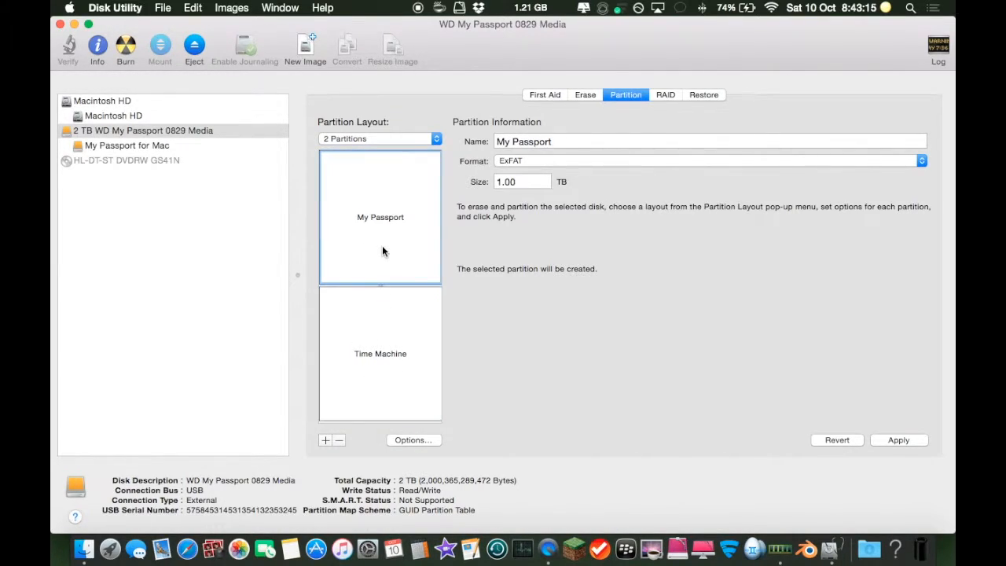
{"action": "left_click", "coordinate": [389, 341]}
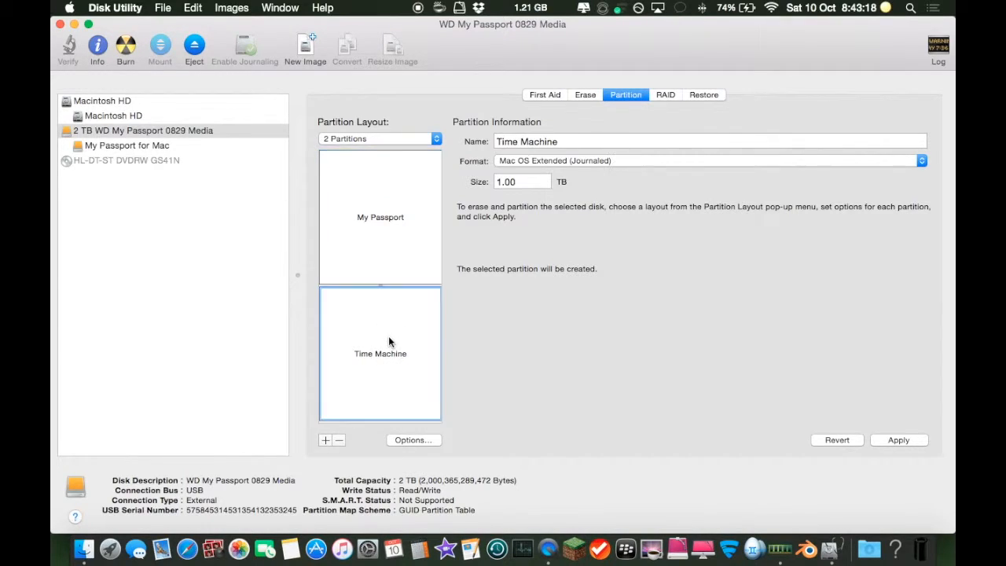
{"action": "left_click", "coordinate": [386, 254]}
{"action": "left_click", "coordinate": [383, 338]}
{"action": "left_click", "coordinate": [381, 253]}
{"action": "left_click", "coordinate": [381, 355]}
{"action": "left_click", "coordinate": [379, 246]}
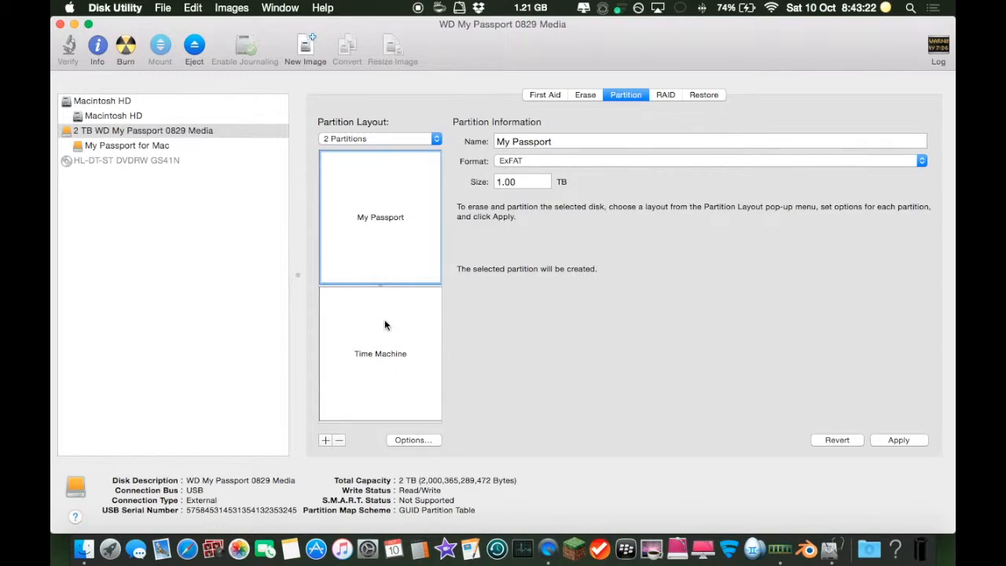
{"action": "left_click", "coordinate": [389, 359]}
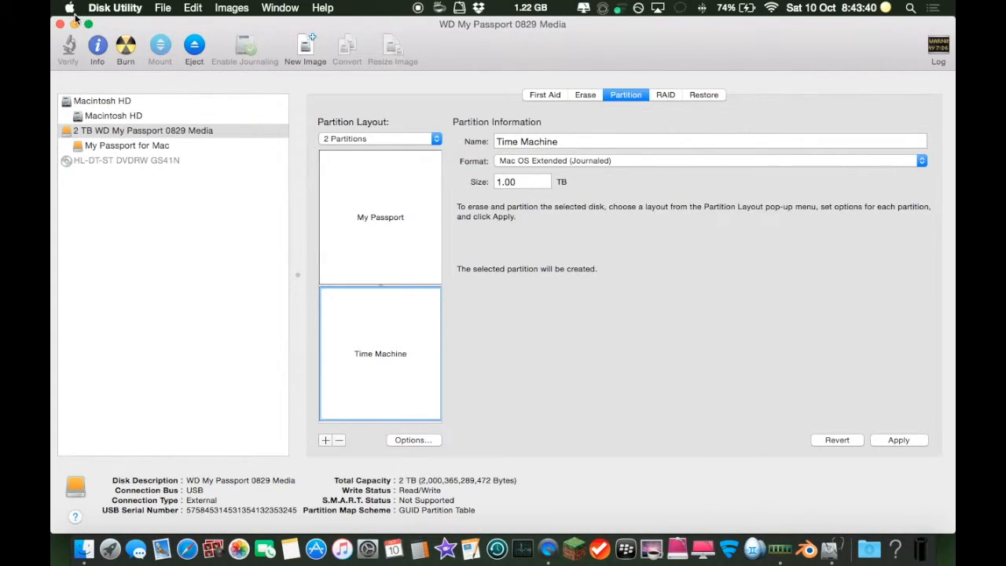
View the Mac's storage overview in About This Mac, moving its window clear of the partition layout
{"action": "left_click", "coordinate": [70, 8]}
{"action": "left_click", "coordinate": [106, 25]}
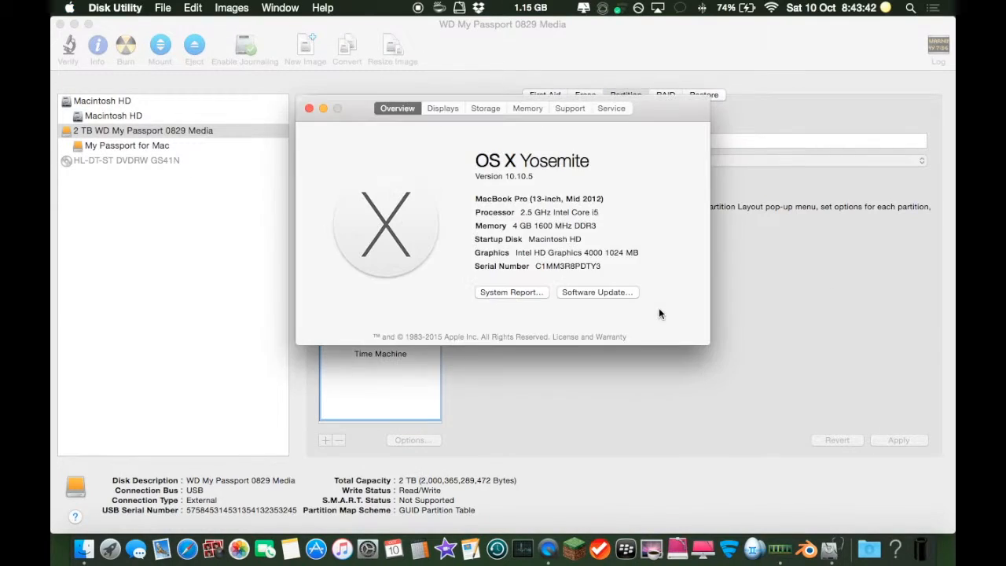
{"action": "left_click", "coordinate": [493, 111]}
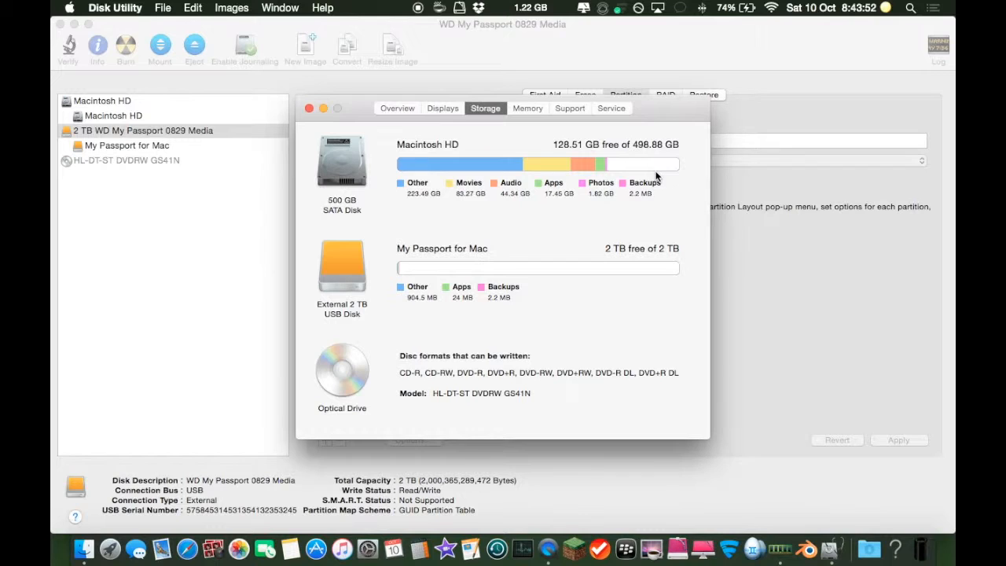
{"action": "left_click_drag", "start_coordinate": [650, 118], "coordinate": [813, 260]}
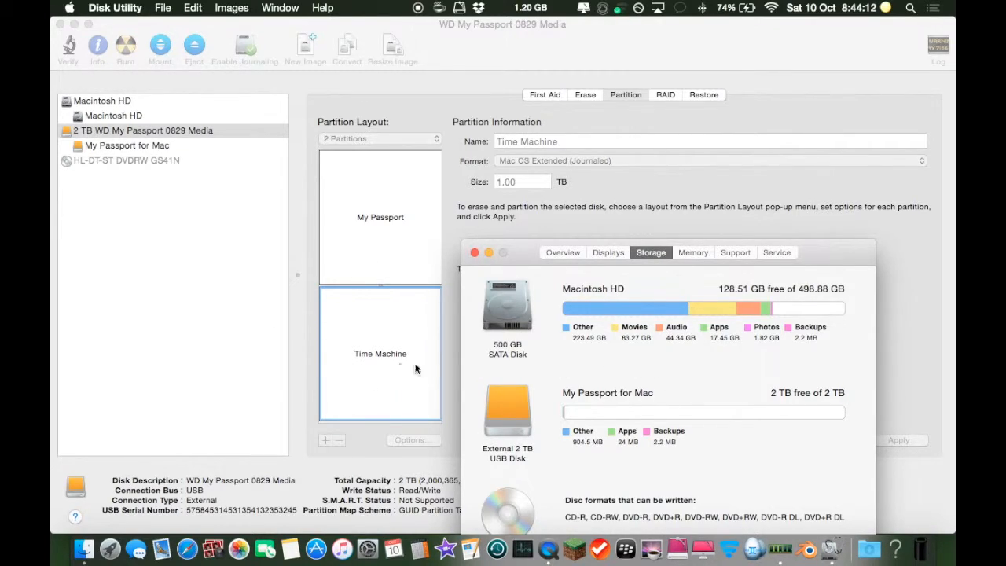
{"action": "left_click_drag", "start_coordinate": [828, 250], "coordinate": [827, 300]}
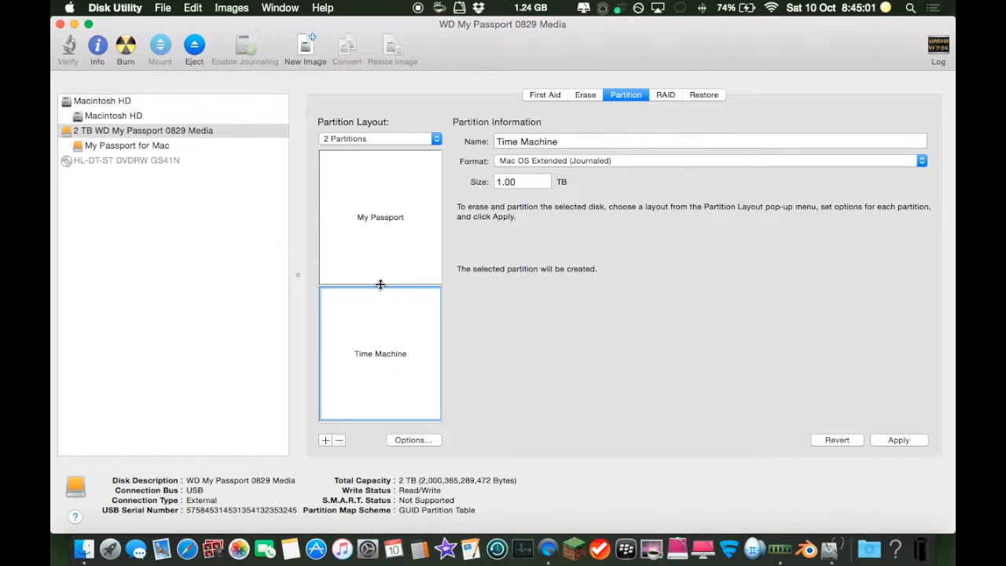
Set the Time Machine partition's size to 500 GB and check the size of the My Passport partition
{"action": "left_click_drag", "start_coordinate": [381, 285], "coordinate": [387, 333]}
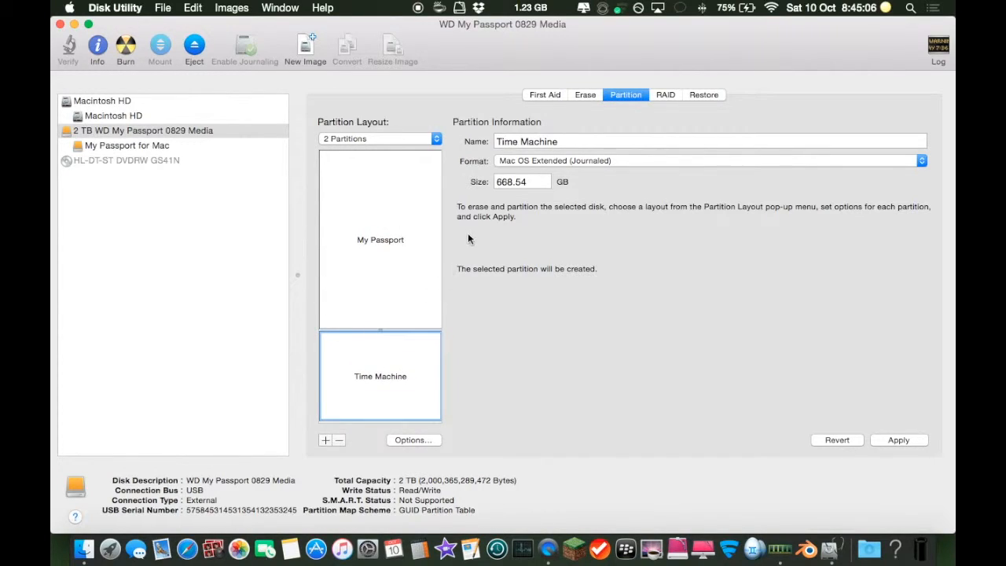
{"action": "double_click", "coordinate": [531, 183]}
{"action": "type", "text": "500"}
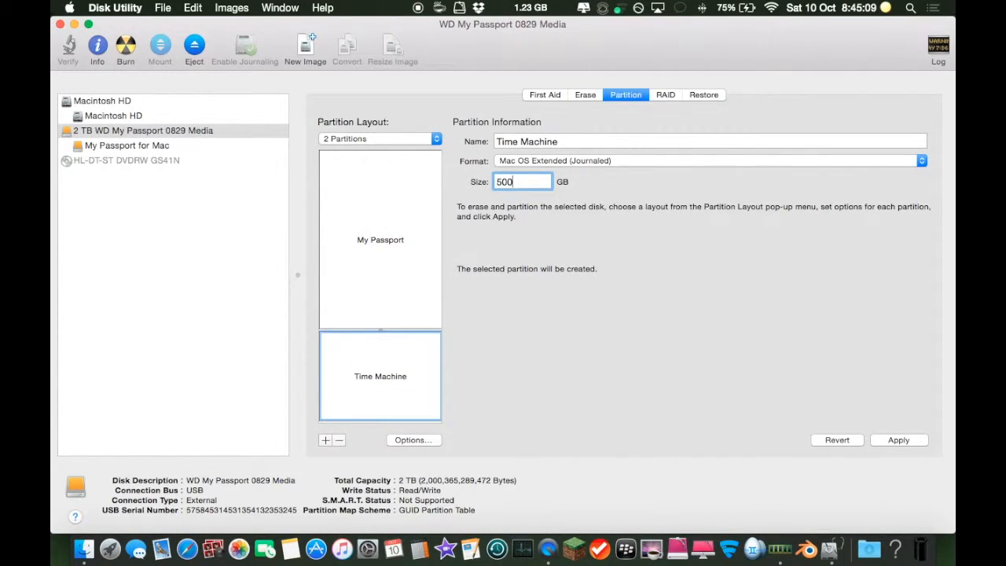
{"action": "key", "text": "Return"}
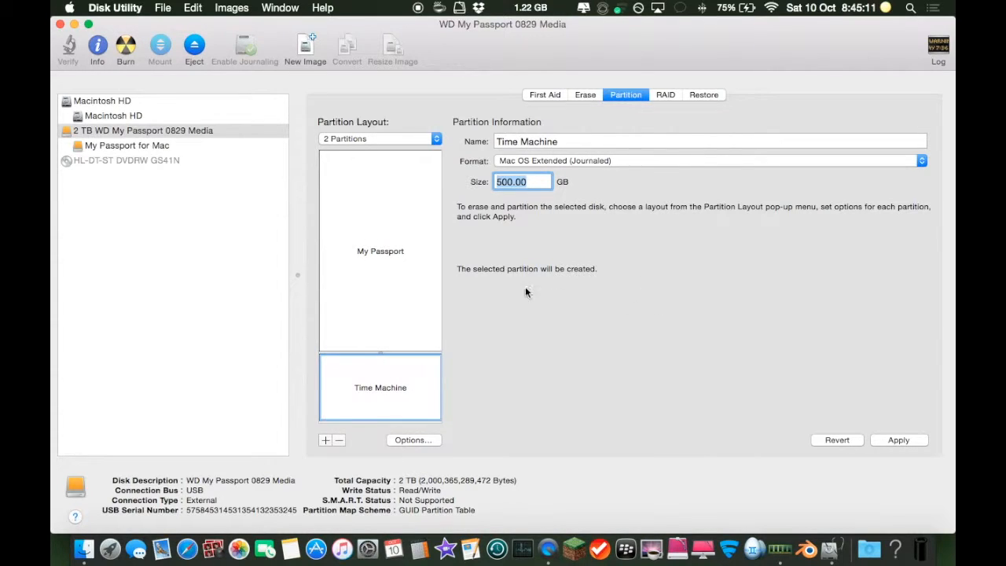
{"action": "left_click", "coordinate": [386, 272]}
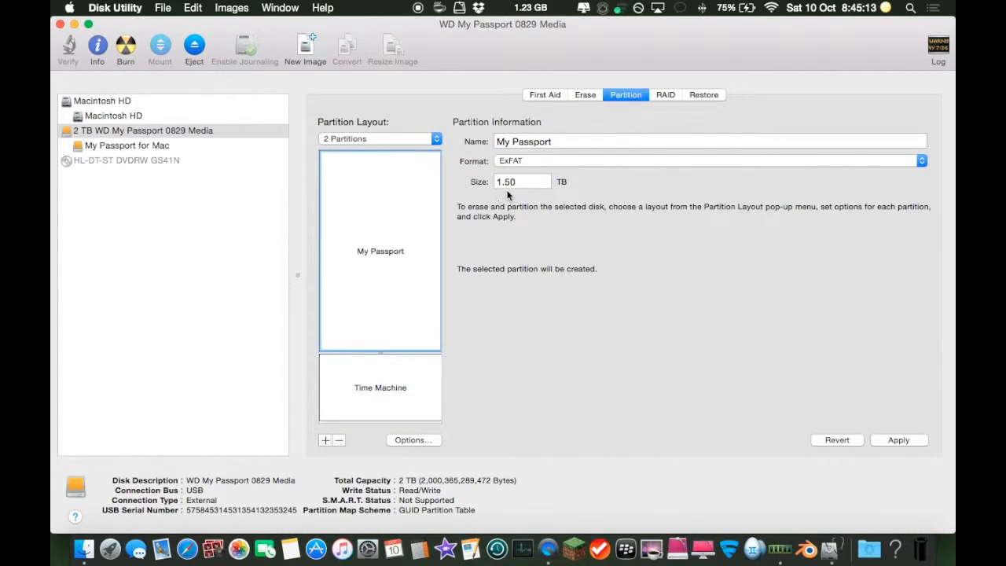
Review the partition scheme choices for the external disk and leave the scheme unchanged
{"action": "left_click", "coordinate": [371, 407]}
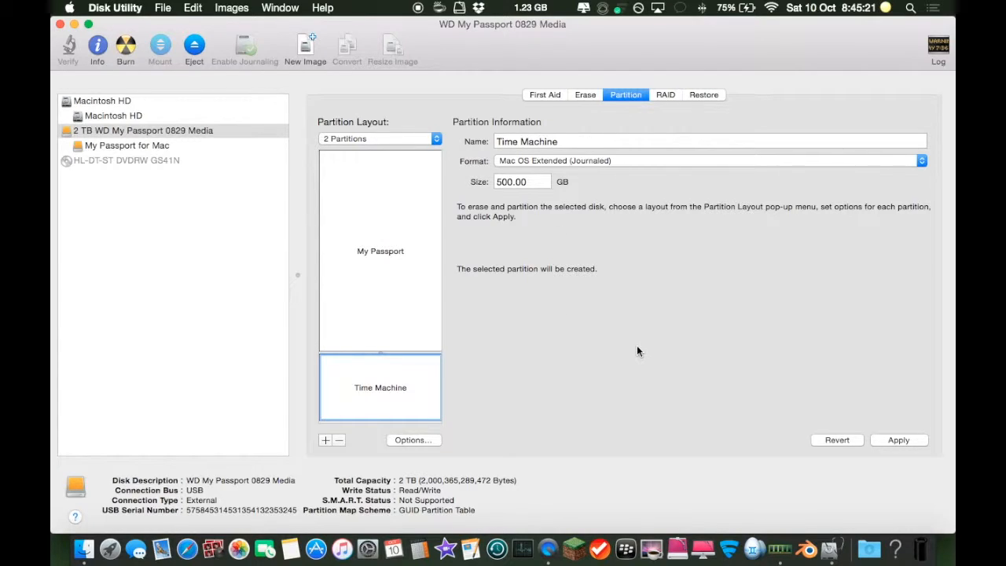
{"action": "left_click", "coordinate": [426, 440]}
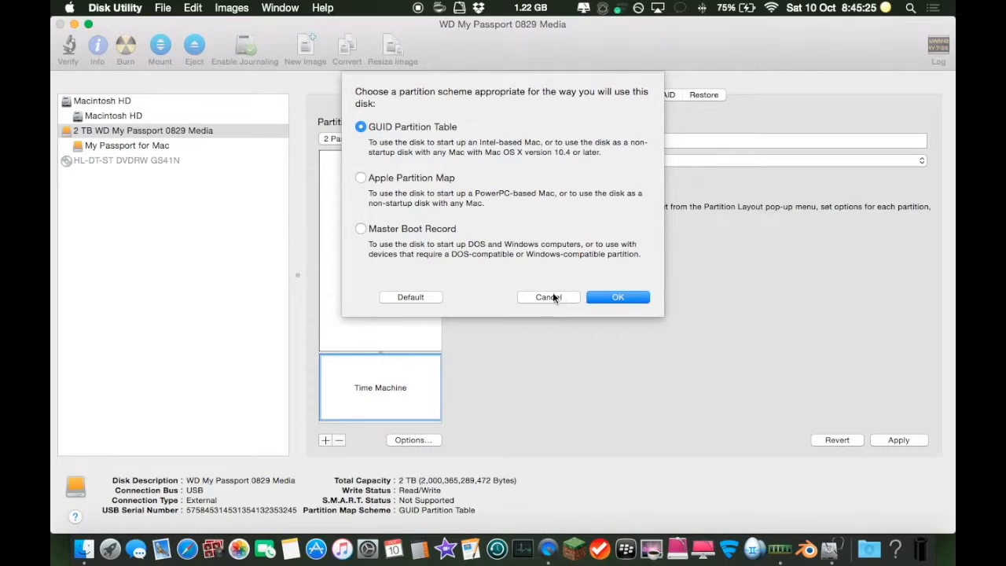
{"action": "left_click", "coordinate": [549, 298]}
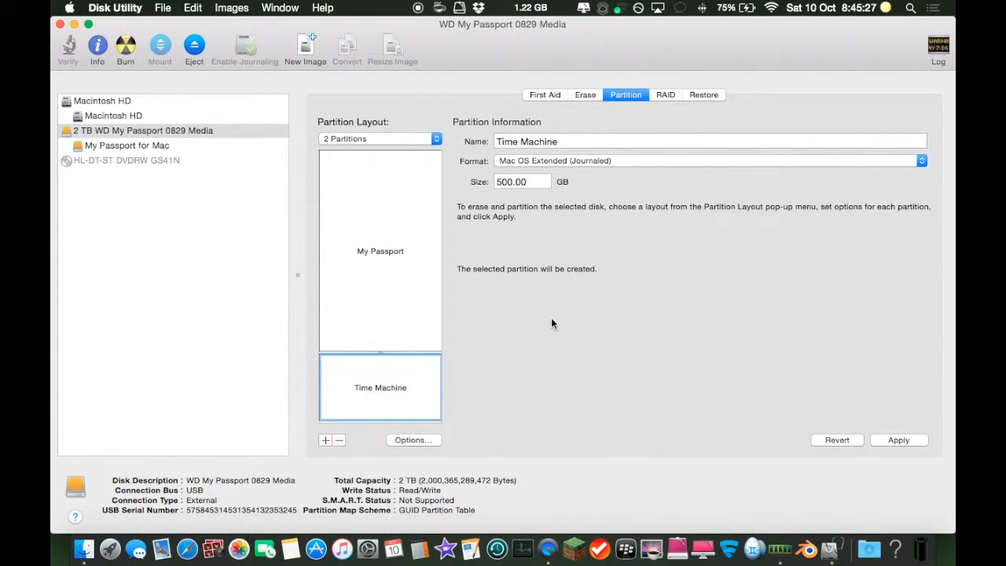
Review the name, format and size of the My Passport and Time Machine partitions and the available partition layouts
{"action": "left_click", "coordinate": [394, 251]}
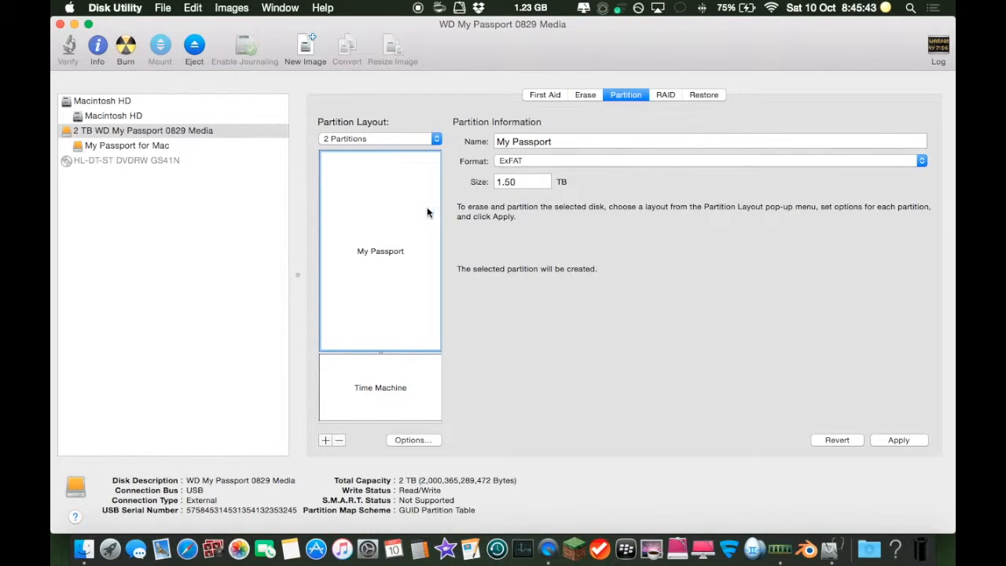
{"action": "mouse_move", "coordinate": [401, 259]}
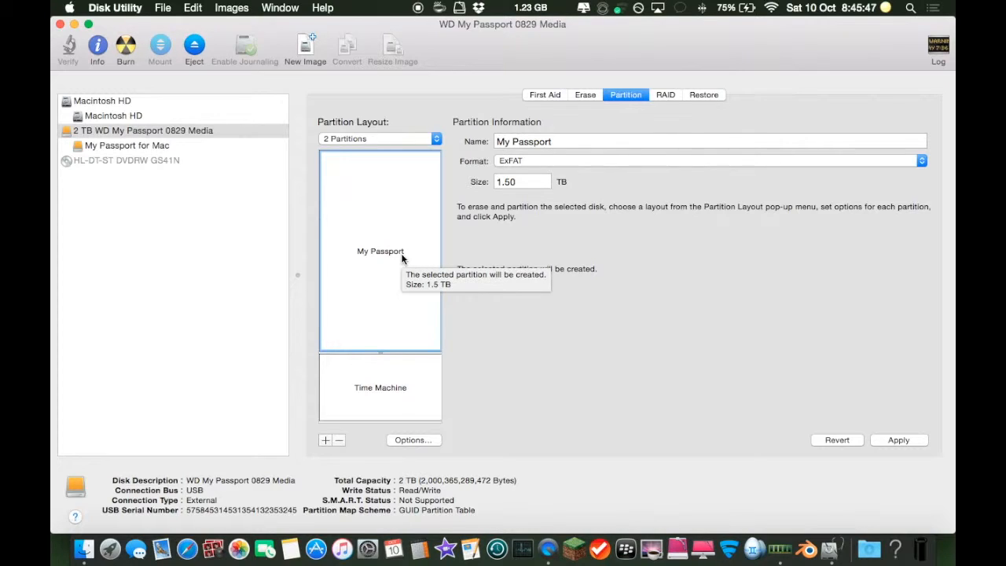
{"action": "left_click", "coordinate": [405, 393]}
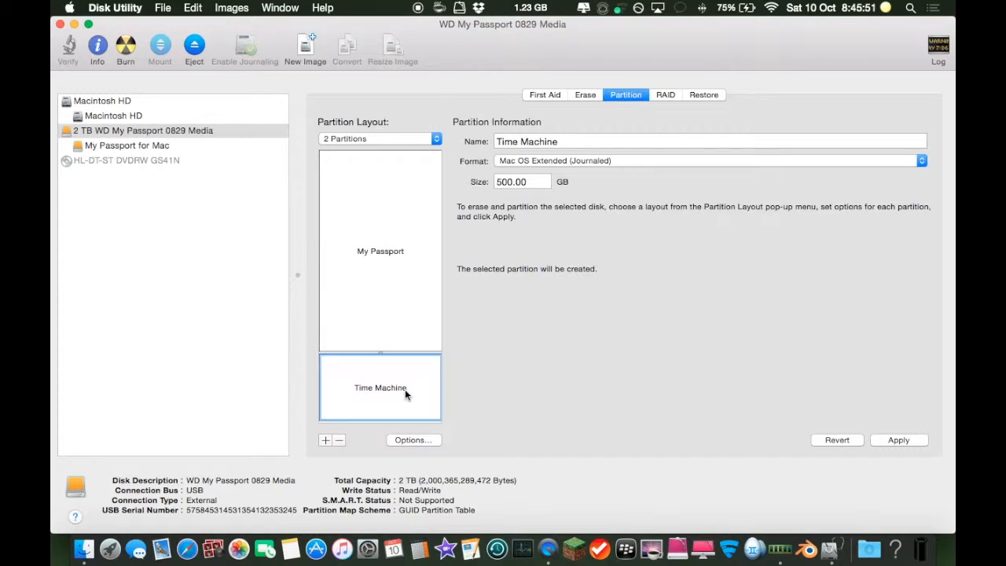
{"action": "left_click", "coordinate": [406, 253]}
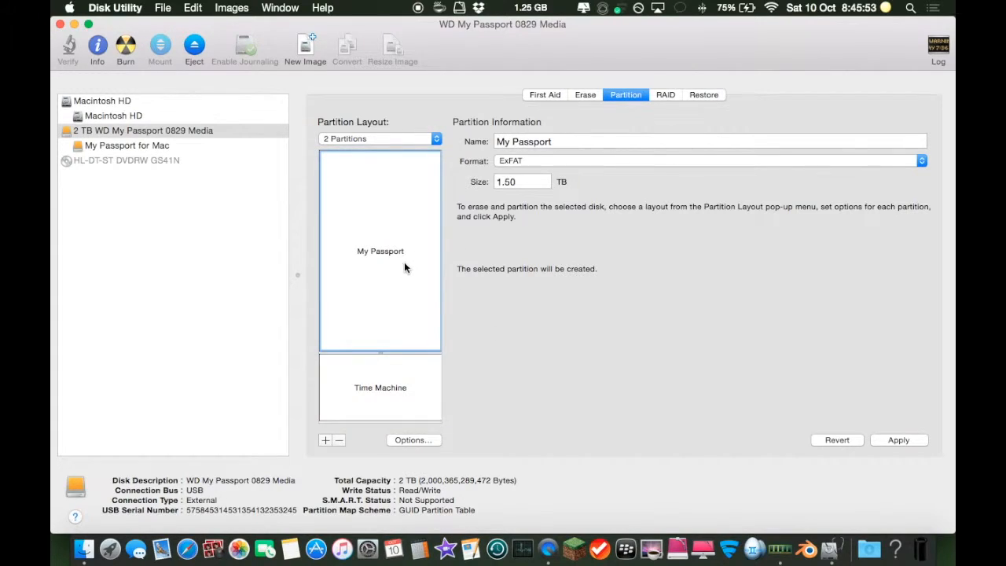
{"action": "left_click", "coordinate": [375, 391]}
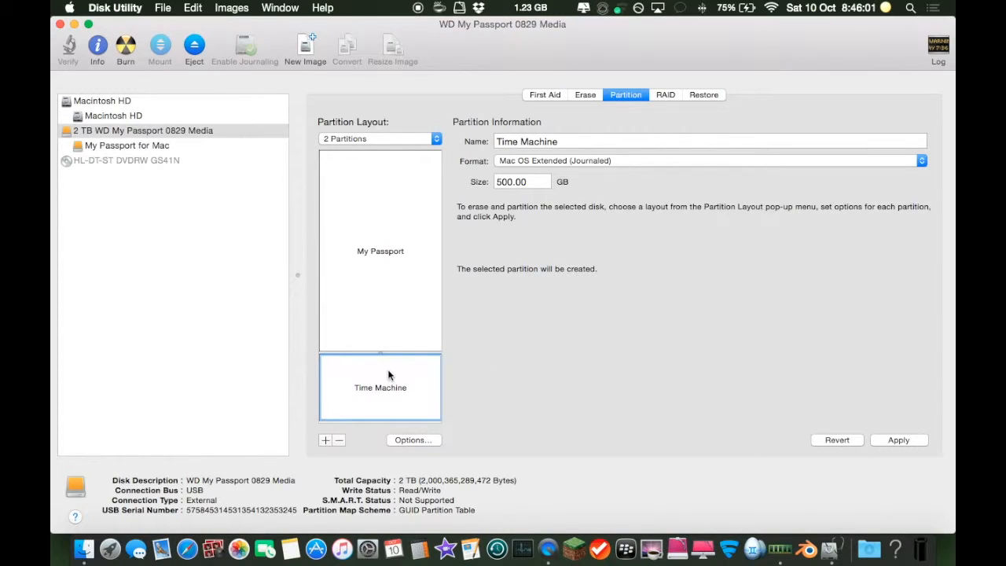
{"action": "left_click", "coordinate": [371, 140]}
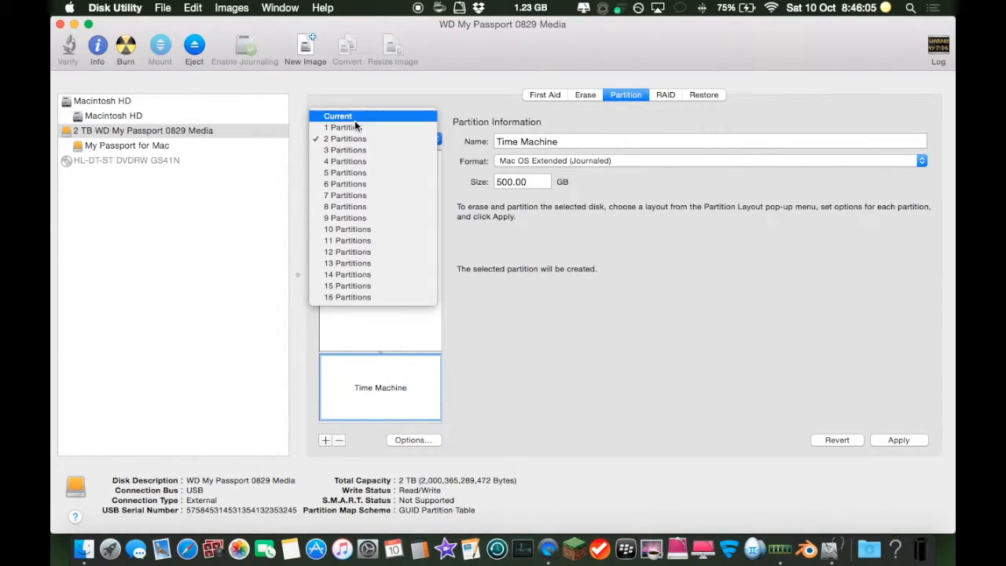
{"action": "left_click", "coordinate": [634, 379]}
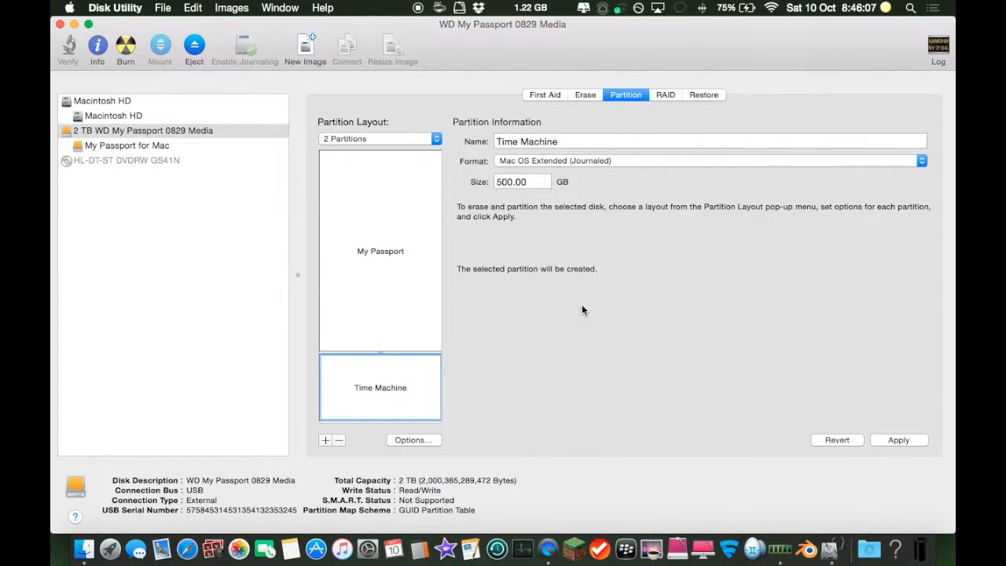
Apply the two-partition layout to the WD My Passport disk, confirming the erasure of My Passport for Mac
{"action": "left_click", "coordinate": [358, 283]}
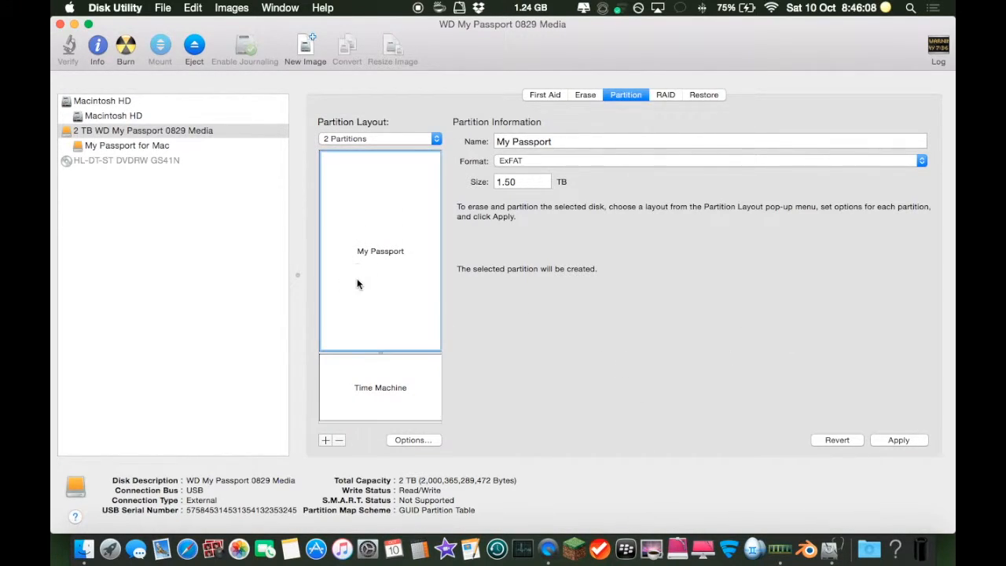
{"action": "left_click", "coordinate": [899, 440]}
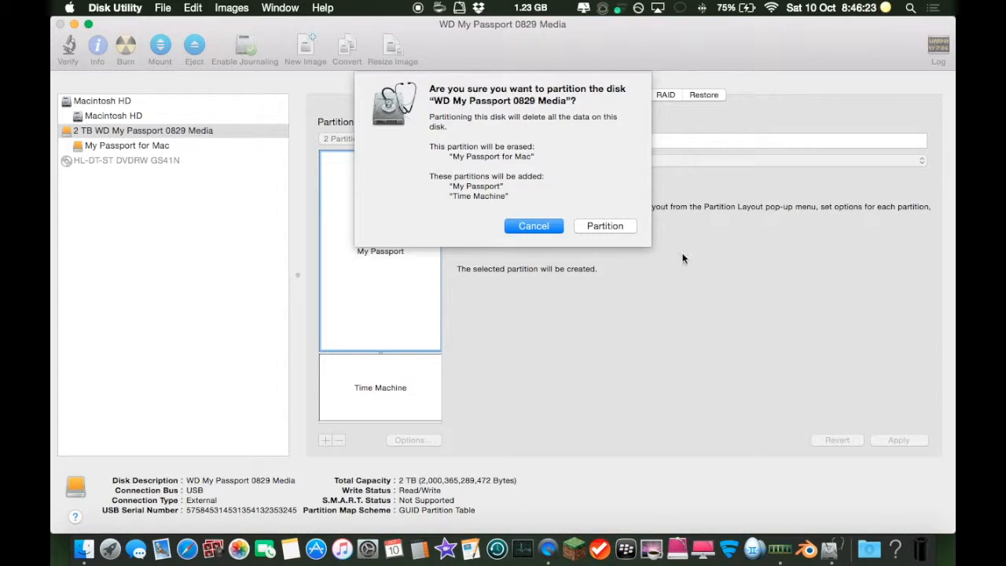
{"action": "left_click", "coordinate": [602, 226]}
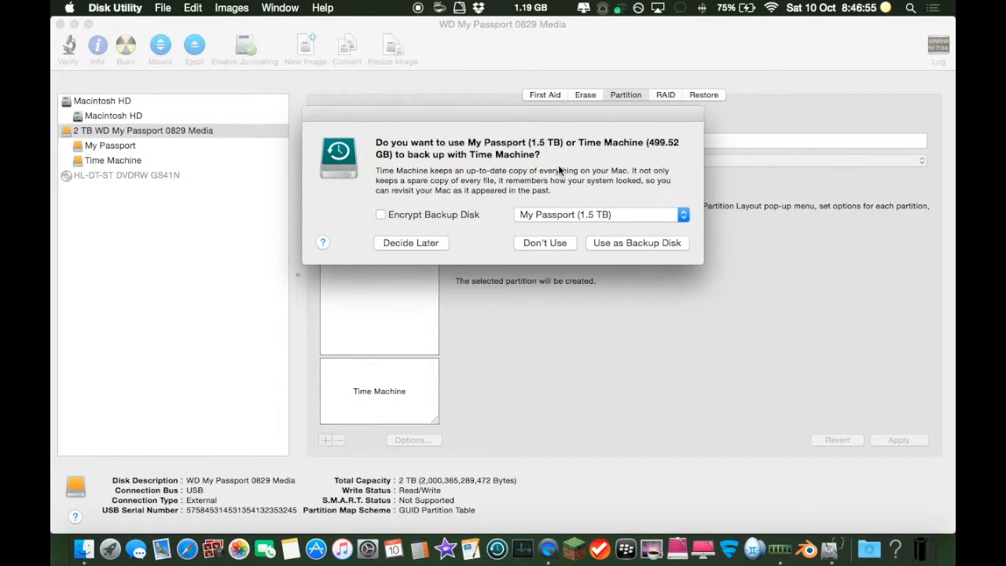
Choose the Time Machine volume as the backup disk with Encrypt Backup Disk enabled
{"action": "left_click", "coordinate": [494, 127]}
{"action": "left_click", "coordinate": [531, 218]}
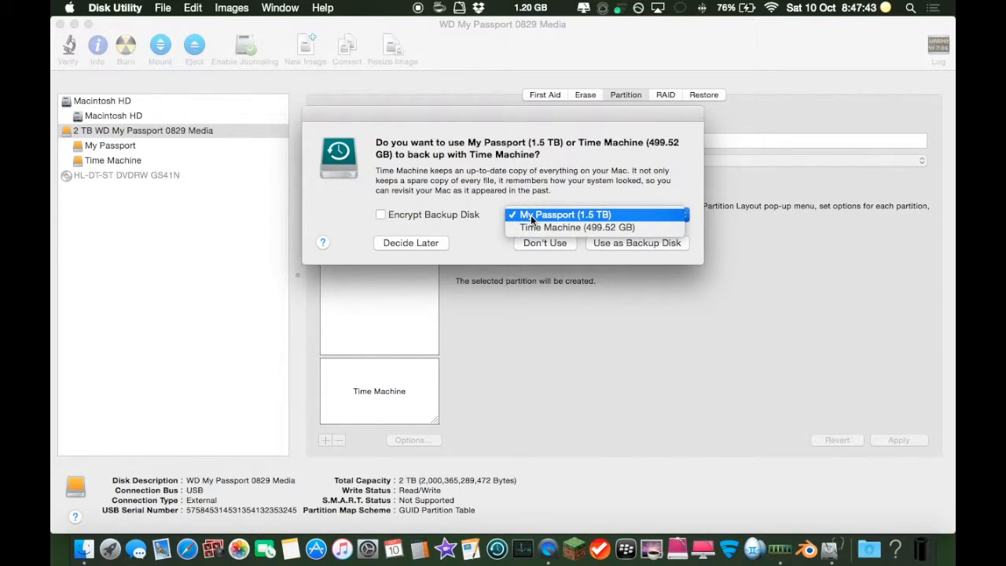
{"action": "left_click", "coordinate": [537, 227]}
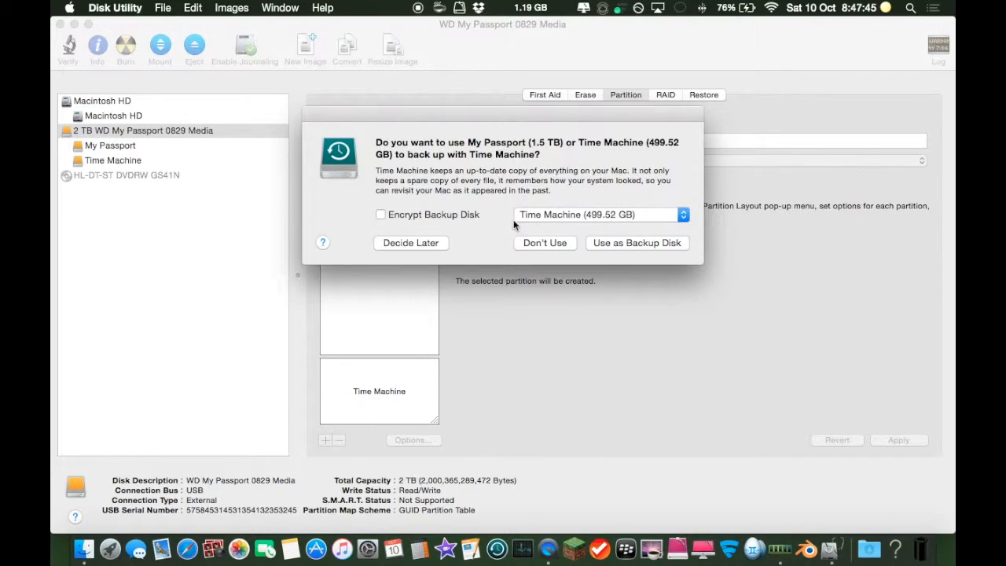
{"action": "left_click", "coordinate": [382, 216]}
{"action": "left_click", "coordinate": [624, 243]}
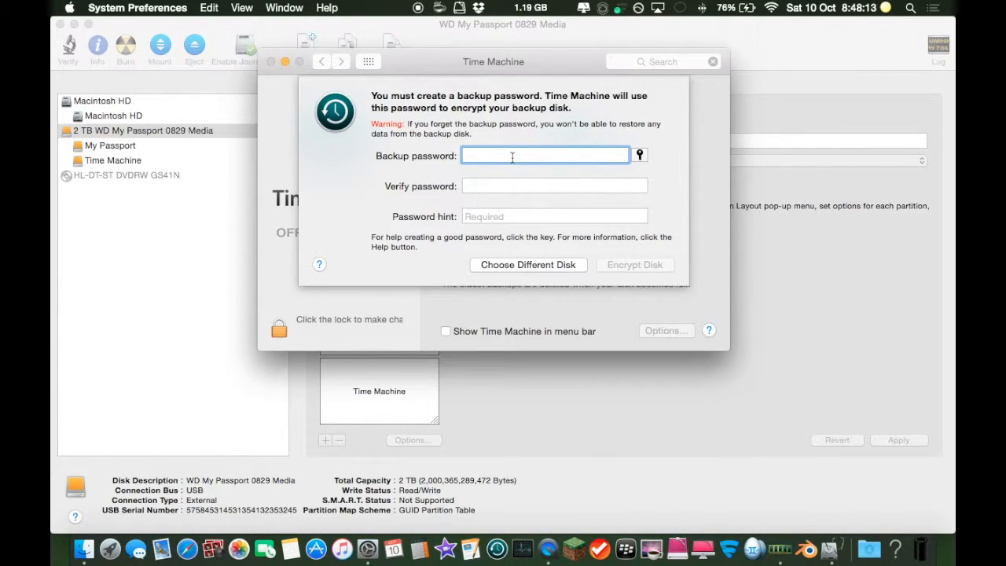
Enter and verify the backup password, fill in a password hint, and encrypt the backup disk
{"action": "type", "text": "•••••••••••"}
{"action": "key", "text": "Tab"}
{"action": "type", "text": "••••••••••"}
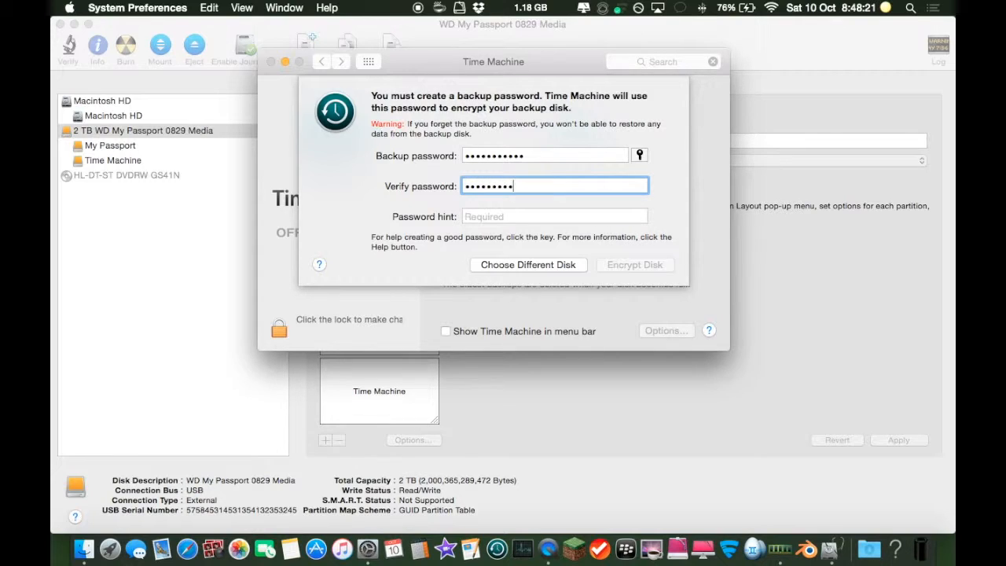
{"action": "key", "text": "Tab"}
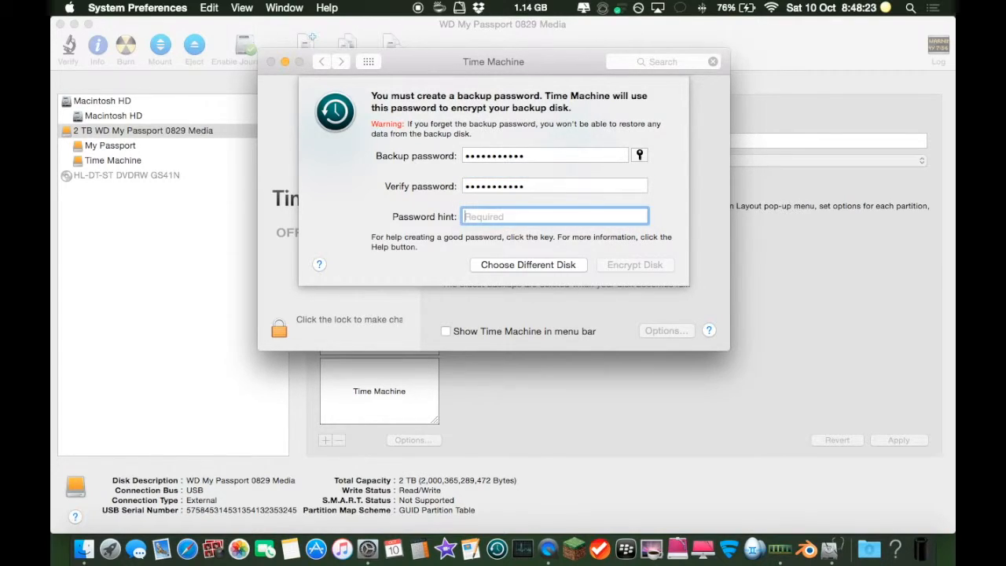
{"action": "type", "text": "l Am G"}
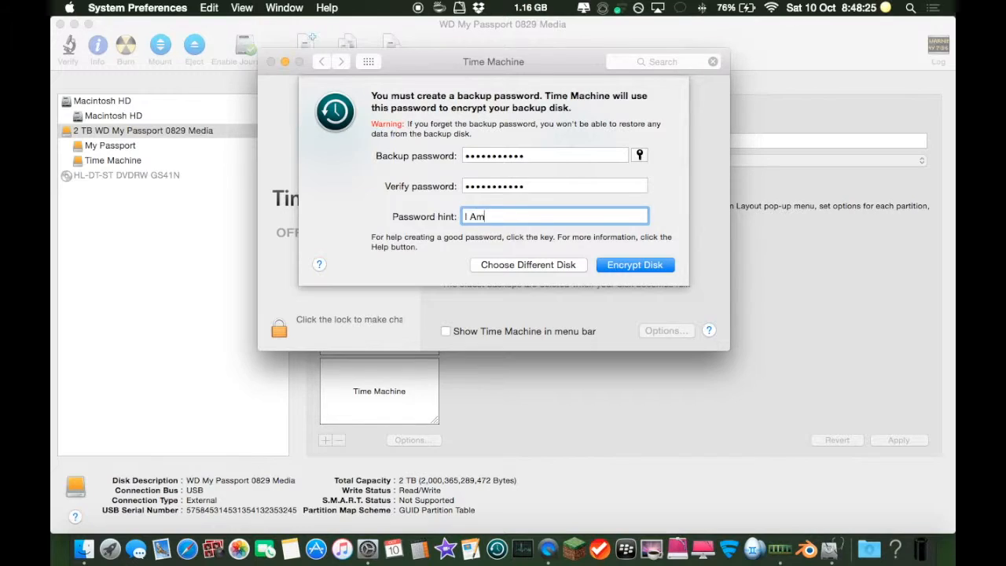
{"action": "type", "text": "root."}
{"action": "left_click", "coordinate": [640, 265]}
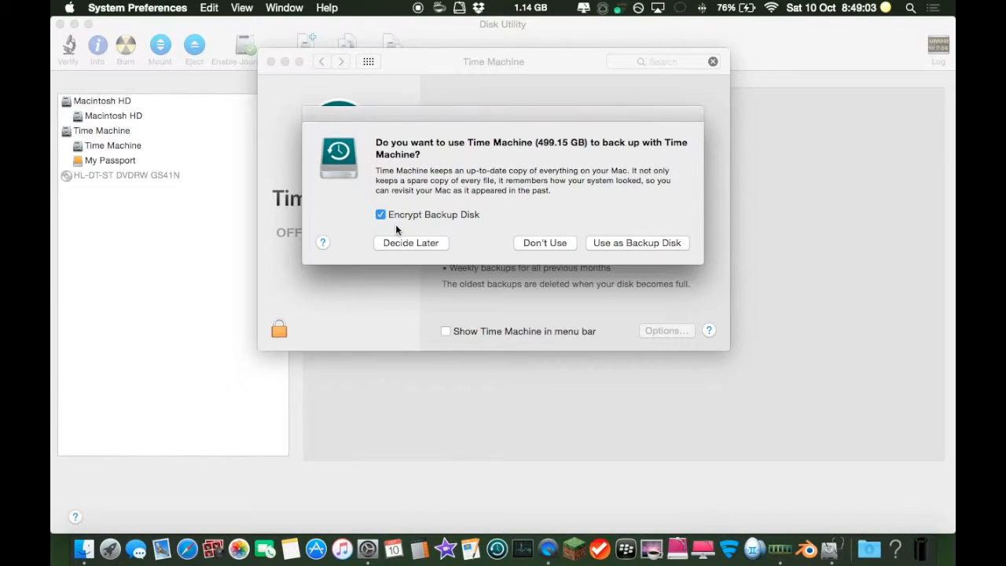
Accept the Time Machine volume as the encrypted backup disk and show Time Machine in the menu bar
{"action": "left_click", "coordinate": [623, 244]}
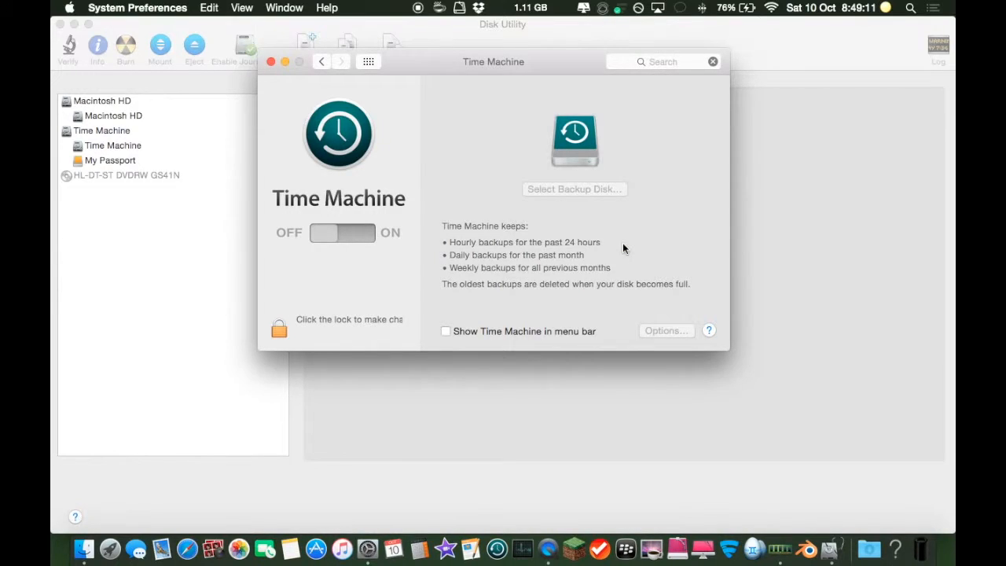
{"action": "left_click", "coordinate": [447, 332]}
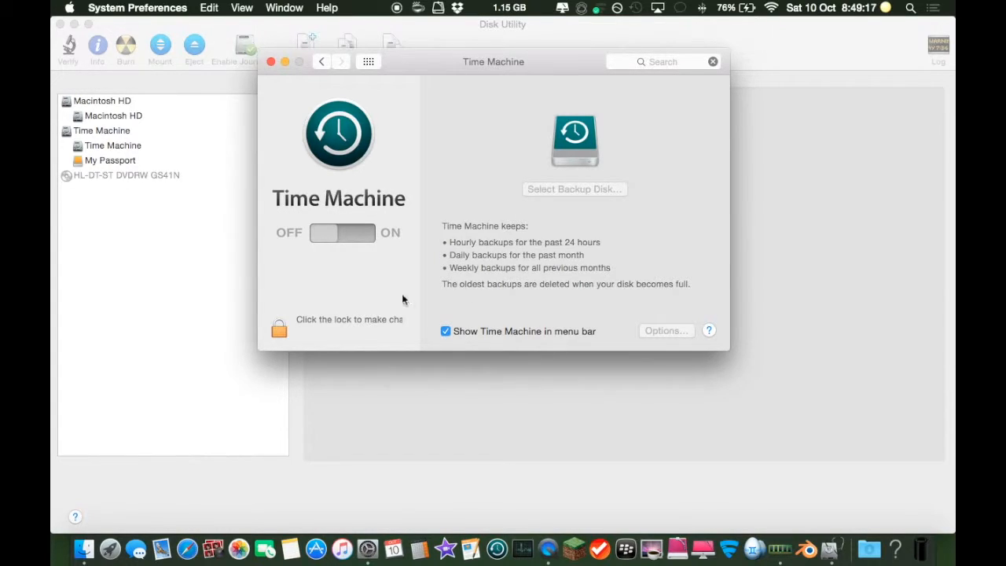
Unlock the Time Machine preferences by entering the account password
{"action": "left_click", "coordinate": [323, 235]}
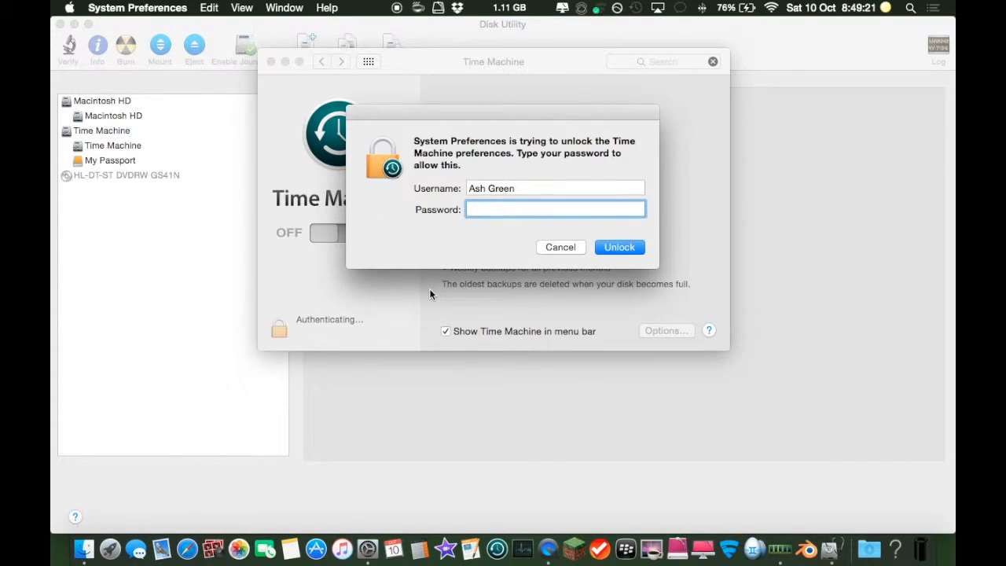
{"action": "type", "text": "•••••••••••"}
{"action": "key", "text": "Return"}
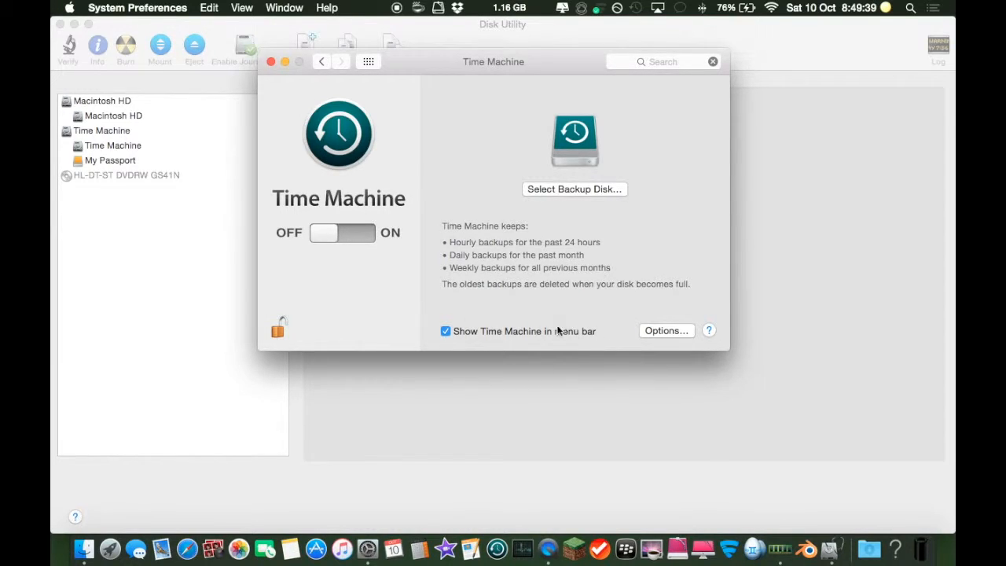
Remove the Time Machine volume from the items excluded from backups and save the backup options
{"action": "left_click", "coordinate": [655, 329]}
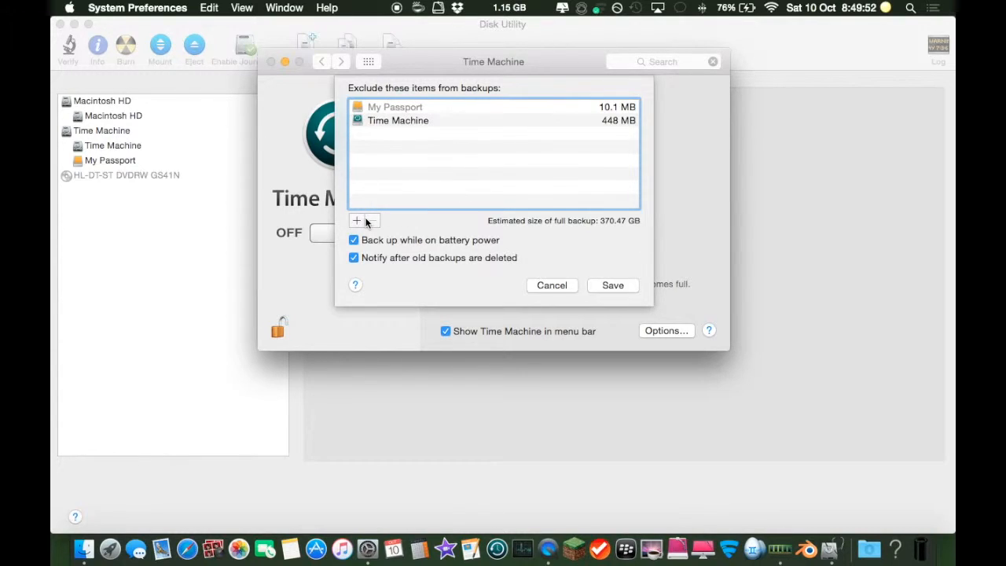
{"action": "left_click", "coordinate": [395, 120]}
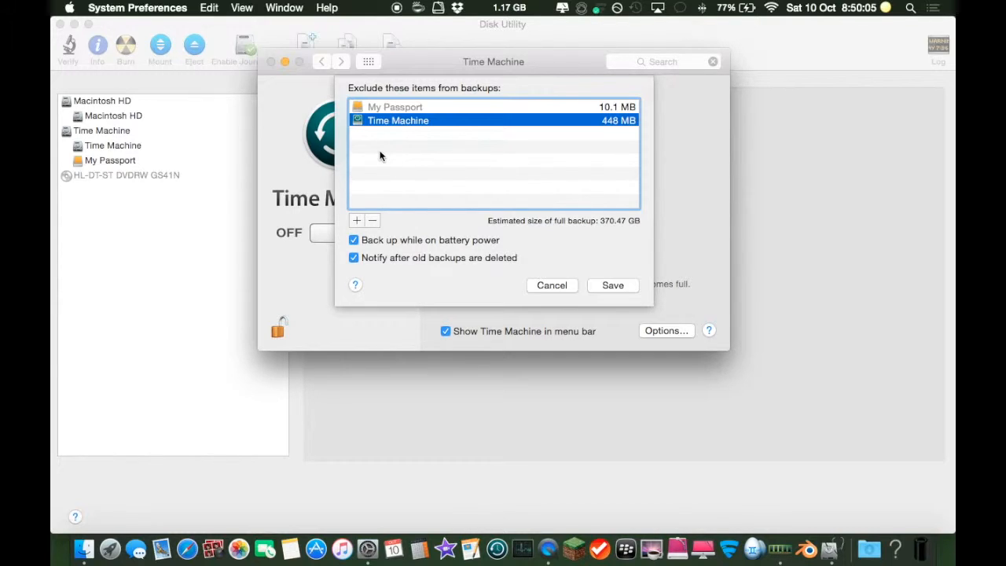
{"action": "left_click", "coordinate": [375, 221]}
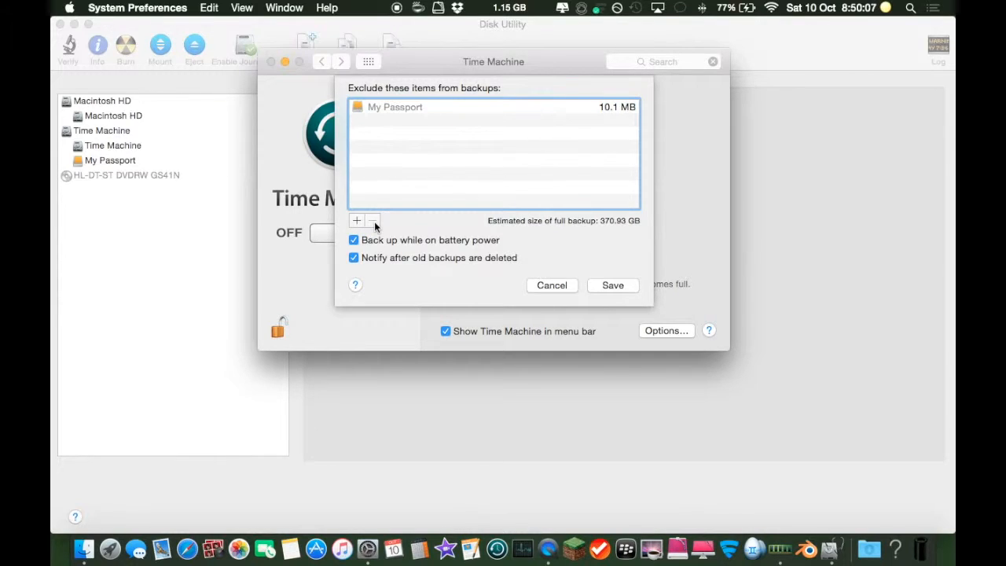
{"action": "left_click", "coordinate": [389, 107]}
{"action": "left_click", "coordinate": [608, 286]}
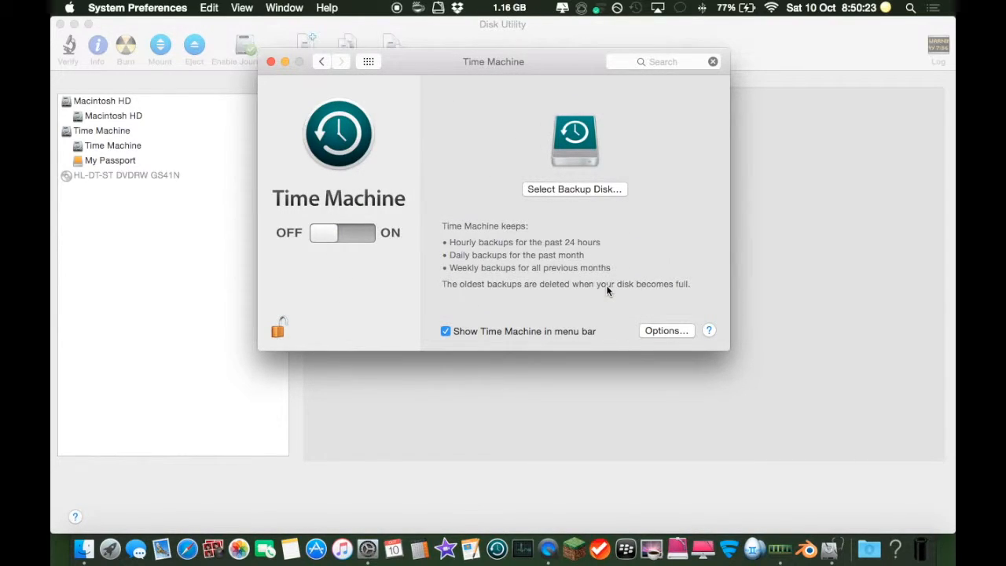
Select the encrypted Time Machine volume as the disk for backups
{"action": "left_click", "coordinate": [566, 189]}
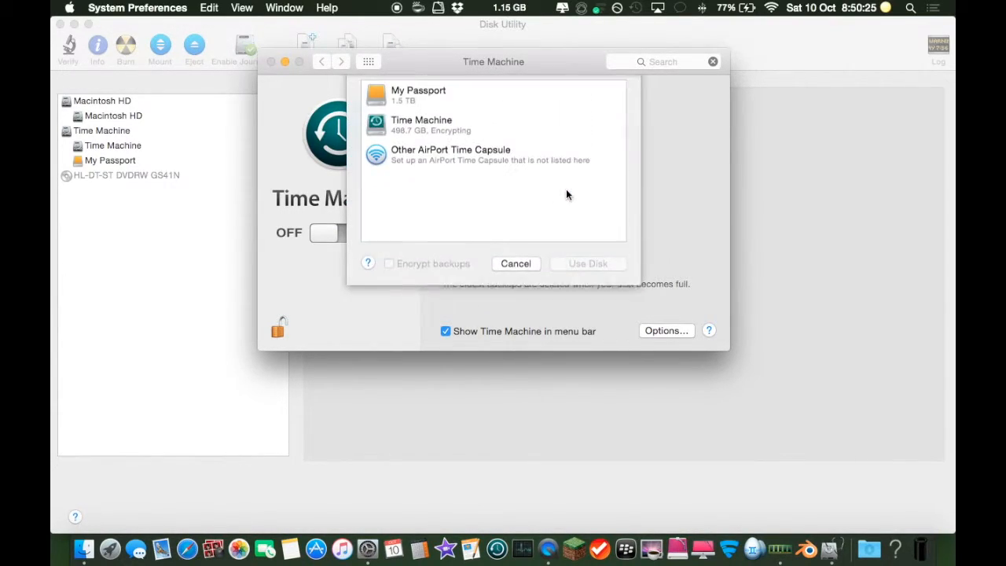
{"action": "left_click", "coordinate": [419, 141]}
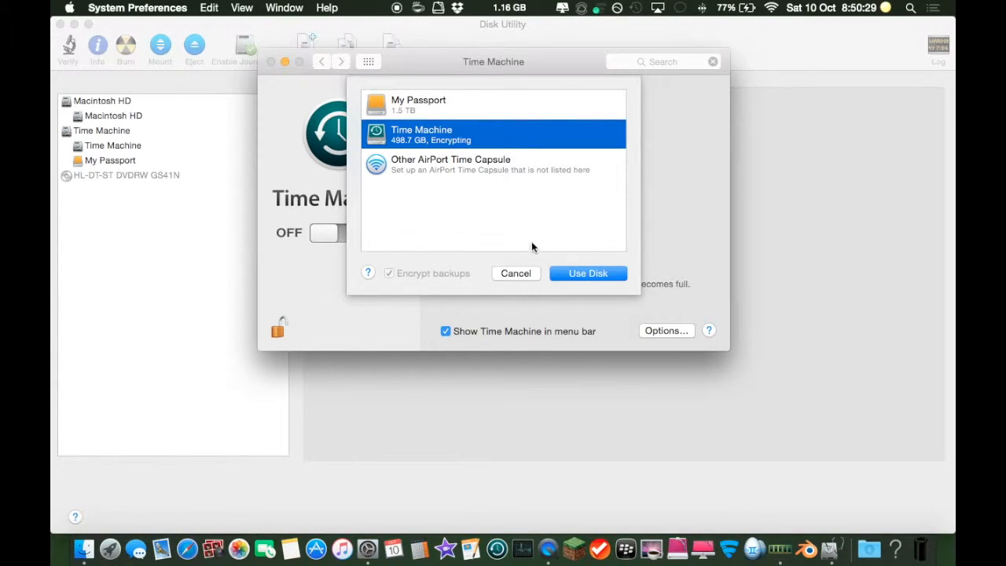
{"action": "left_click", "coordinate": [584, 275]}
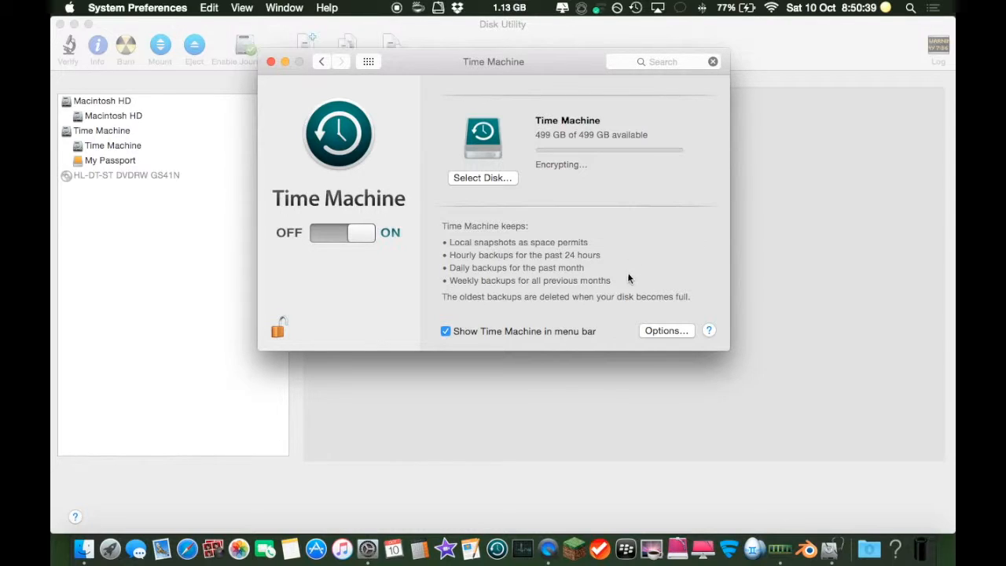
Check the Time Machine entries among the backup and available disks without changing them, and return to Disk Utility
{"action": "left_click", "coordinate": [469, 179]}
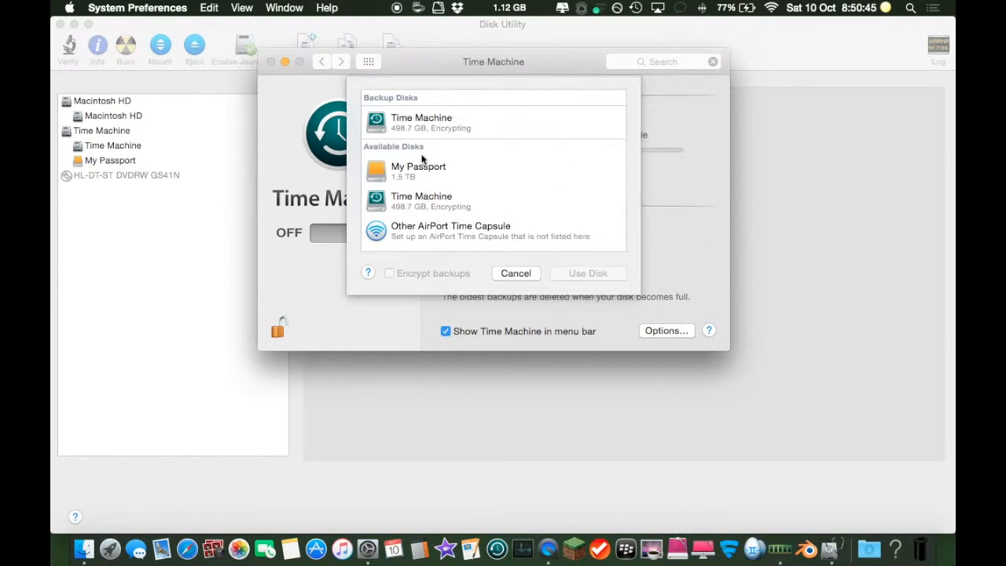
{"action": "left_click", "coordinate": [423, 123]}
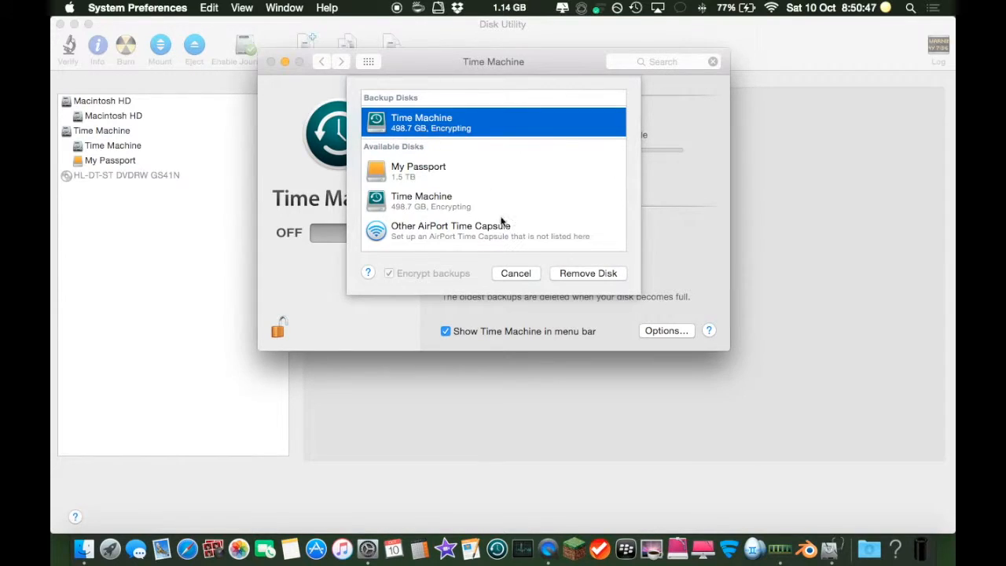
{"action": "left_click", "coordinate": [432, 201]}
{"action": "left_click", "coordinate": [516, 280]}
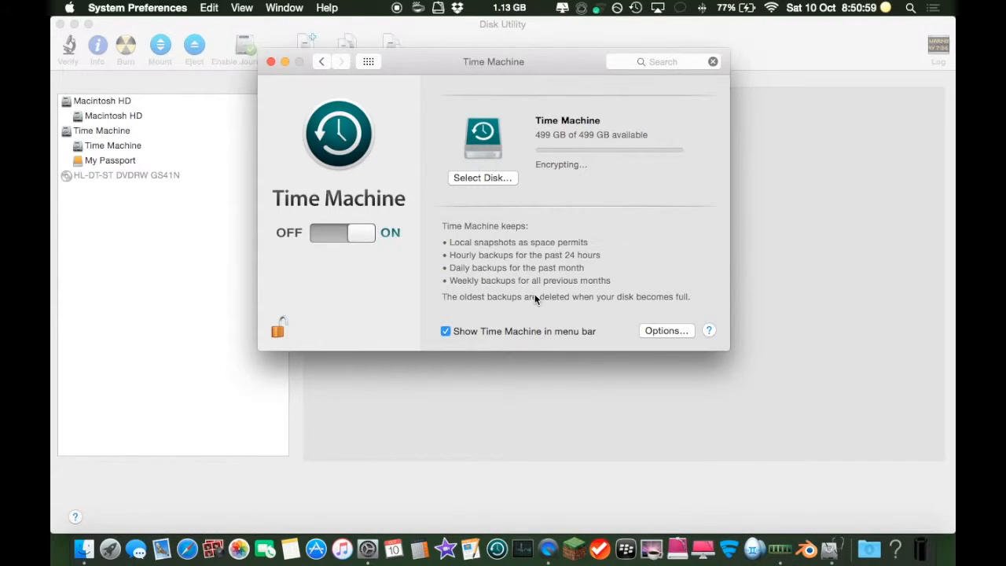
{"action": "left_click", "coordinate": [561, 36]}
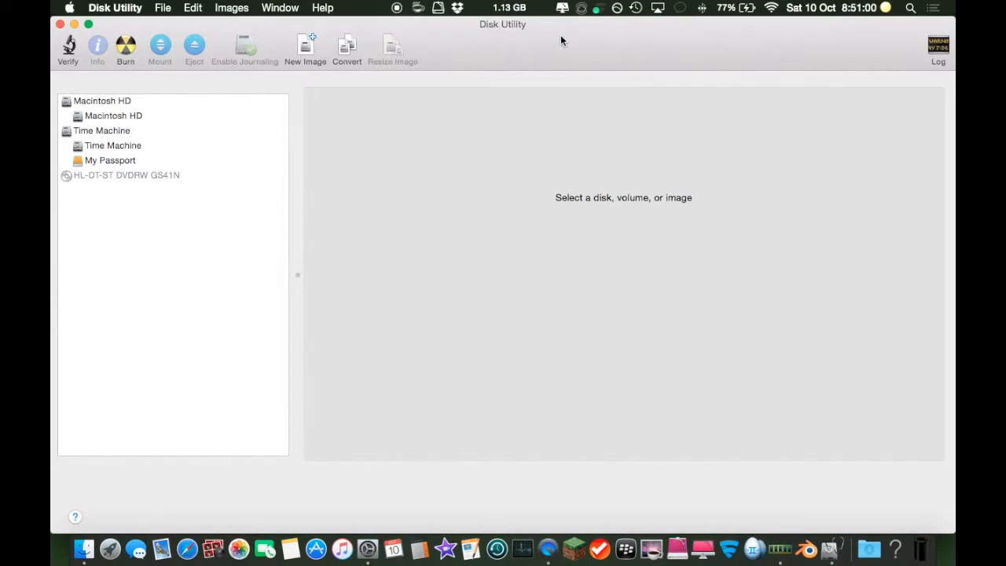
Inspect the details of the Time Machine volume group, the Time Machine volume and My Passport, and close Disk Utility
{"action": "left_click", "coordinate": [100, 132]}
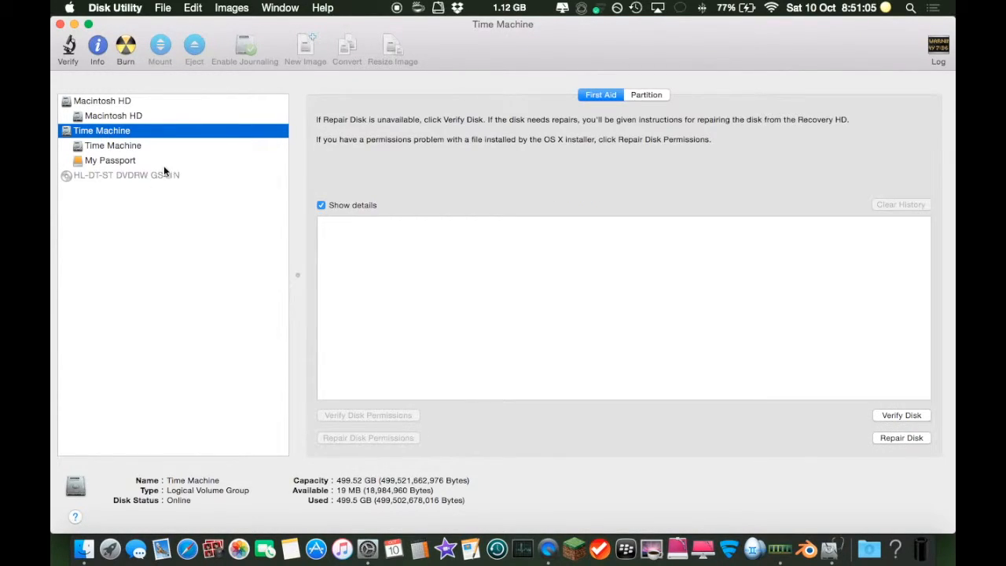
{"action": "left_click", "coordinate": [100, 149]}
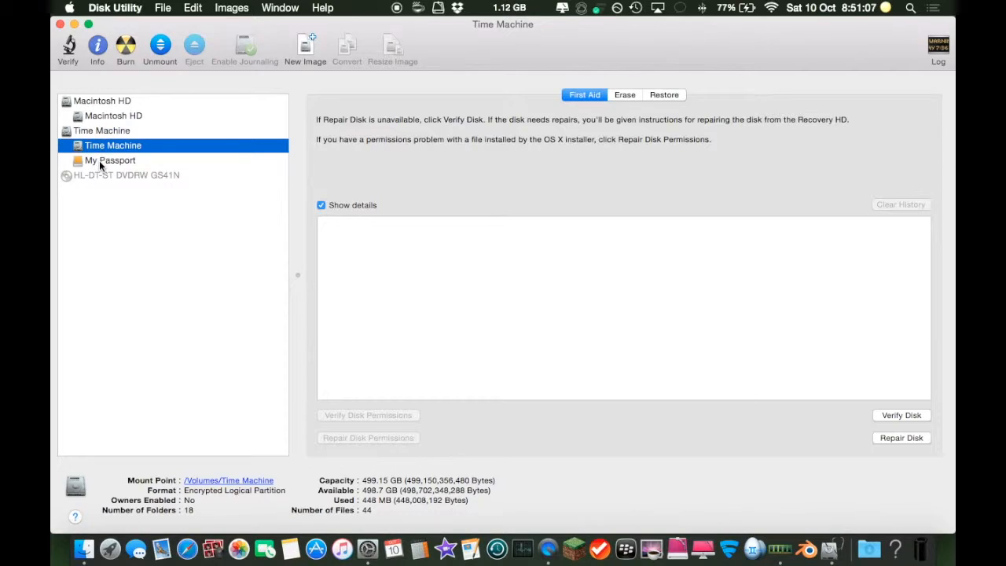
{"action": "left_click", "coordinate": [100, 160]}
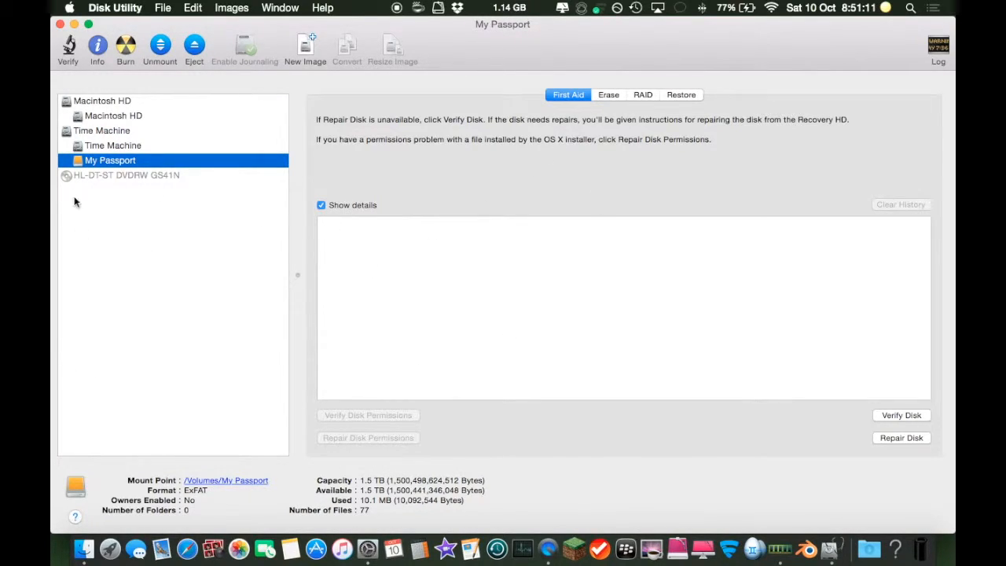
{"action": "left_click", "coordinate": [61, 25]}
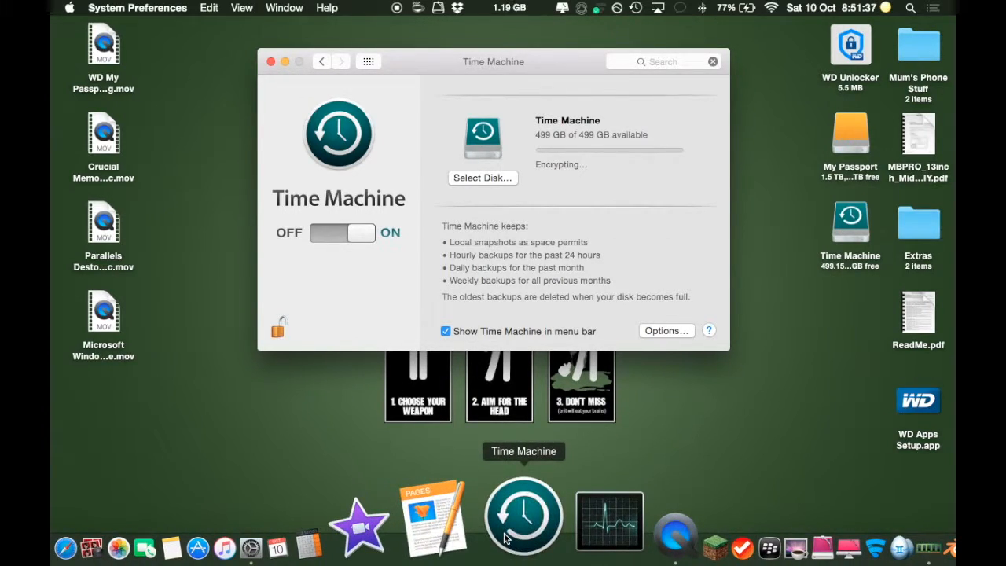
View the Desktop folder's snapshots in the Time Machine browser, exit without restoring, and close the Desktop folder window
{"action": "left_click", "coordinate": [745, 110]}
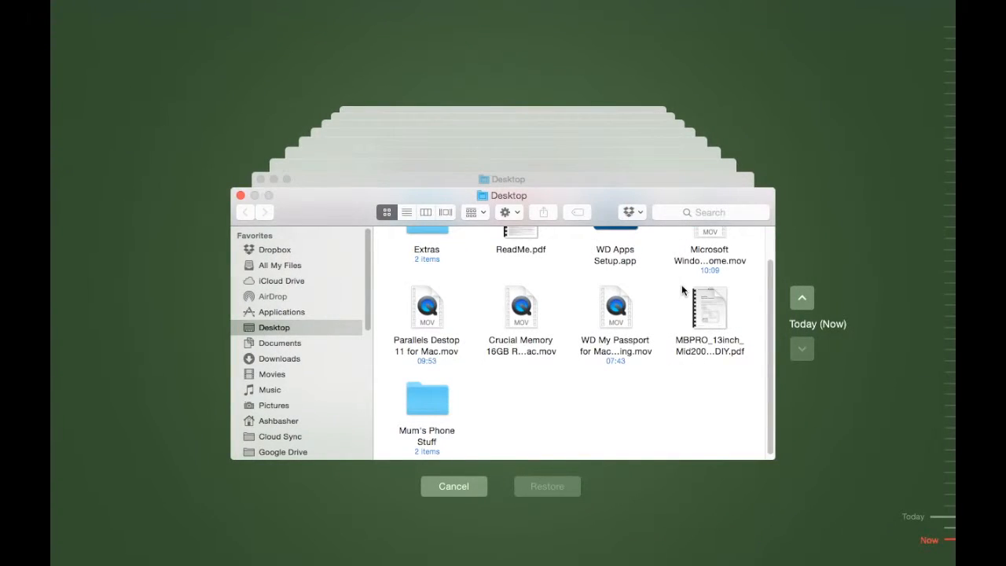
{"action": "scroll", "coordinate": [532, 271], "scroll_direction": "up", "scroll_amount": 3}
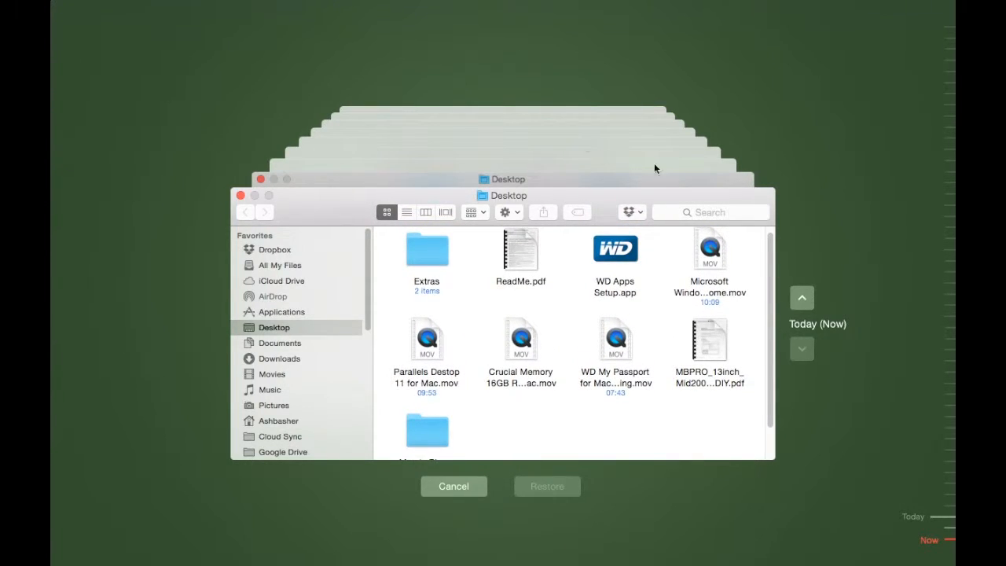
{"action": "left_click", "coordinate": [457, 485]}
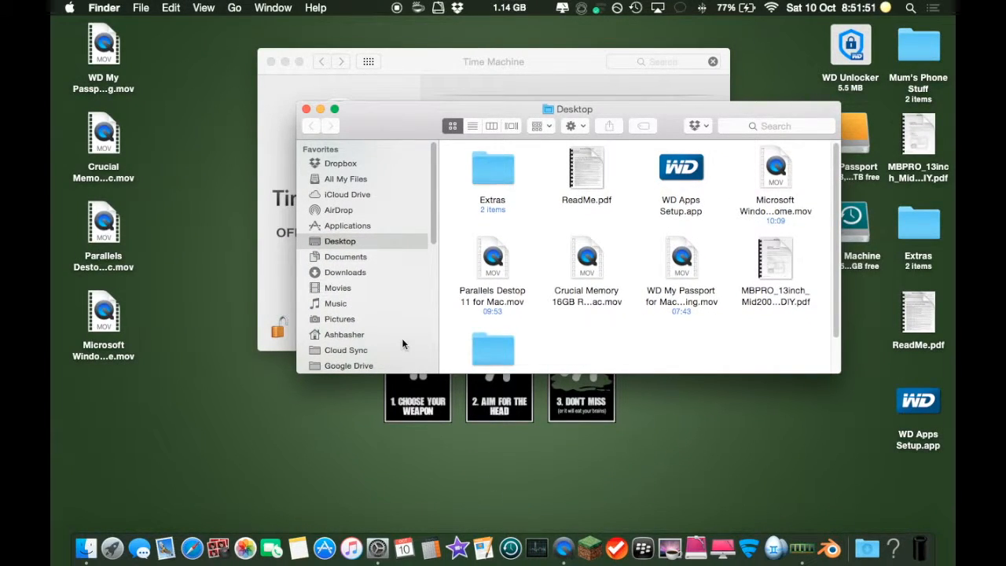
{"action": "left_click", "coordinate": [306, 109]}
{"action": "left_click", "coordinate": [529, 119]}
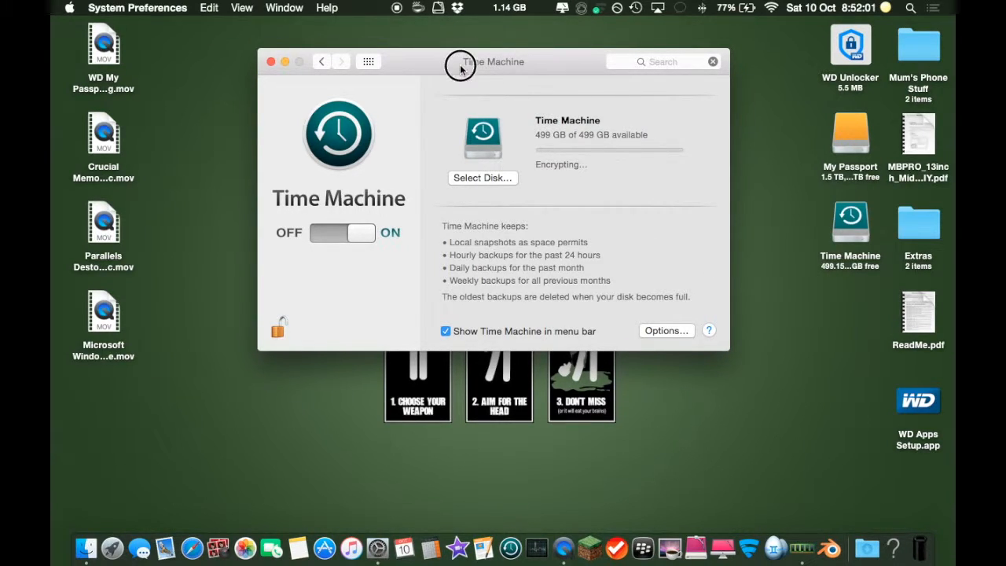
Reposition the Time Machine preferences window and check the backup disk's encryption status
{"action": "left_click_drag", "start_coordinate": [456, 61], "coordinate": [410, 92]}
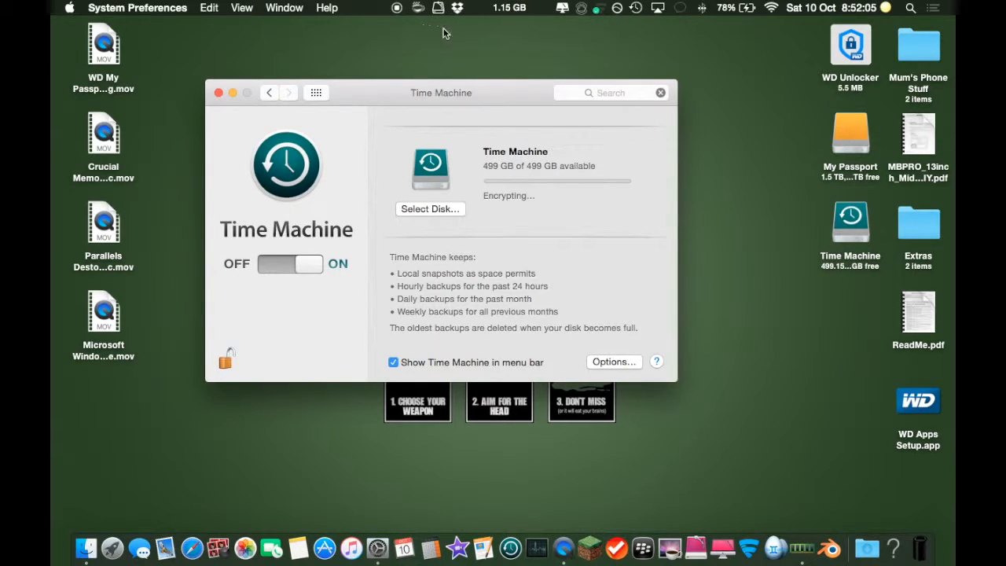
{"action": "left_click", "coordinate": [635, 7]}
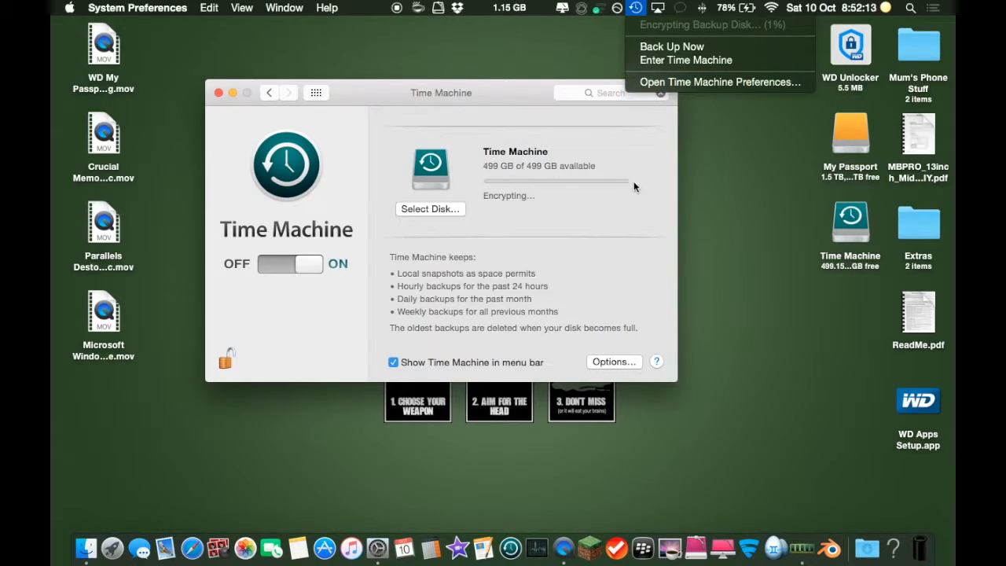
{"action": "left_click", "coordinate": [621, 210]}
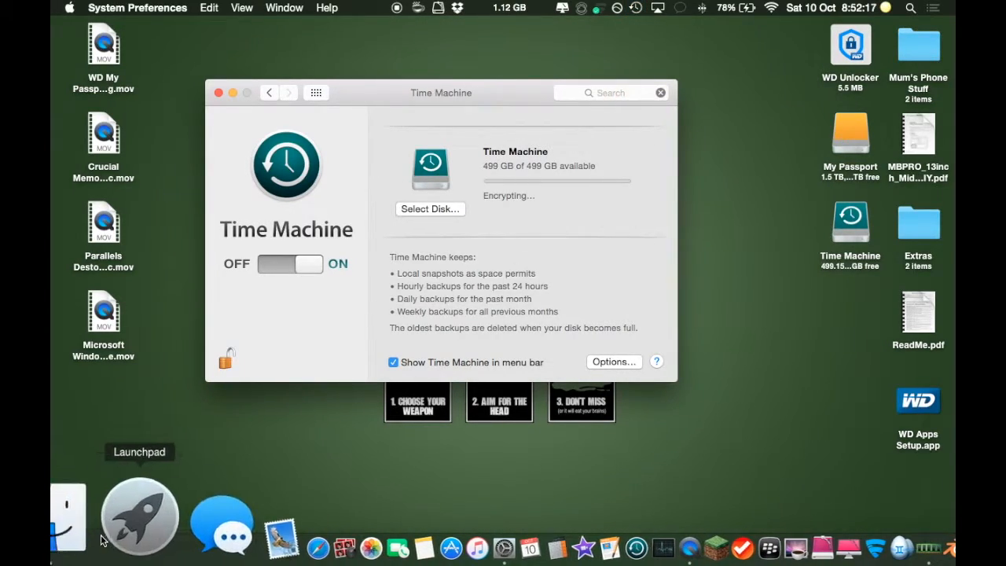
Switch to Finder and look at the contents of the My Passport and Time Machine volumes
{"action": "left_click", "coordinate": [93, 541]}
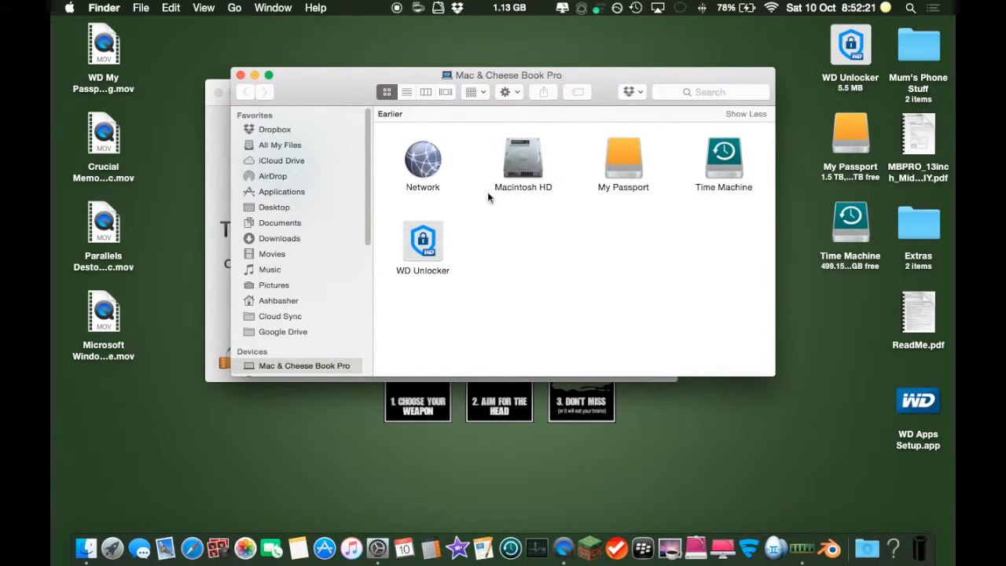
{"action": "double_click", "coordinate": [626, 160]}
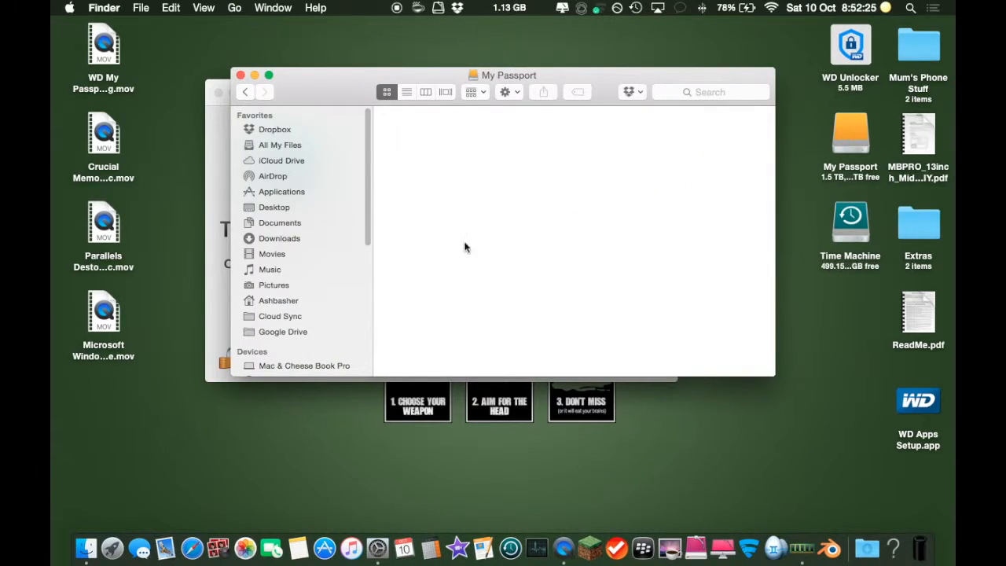
{"action": "left_click", "coordinate": [246, 93]}
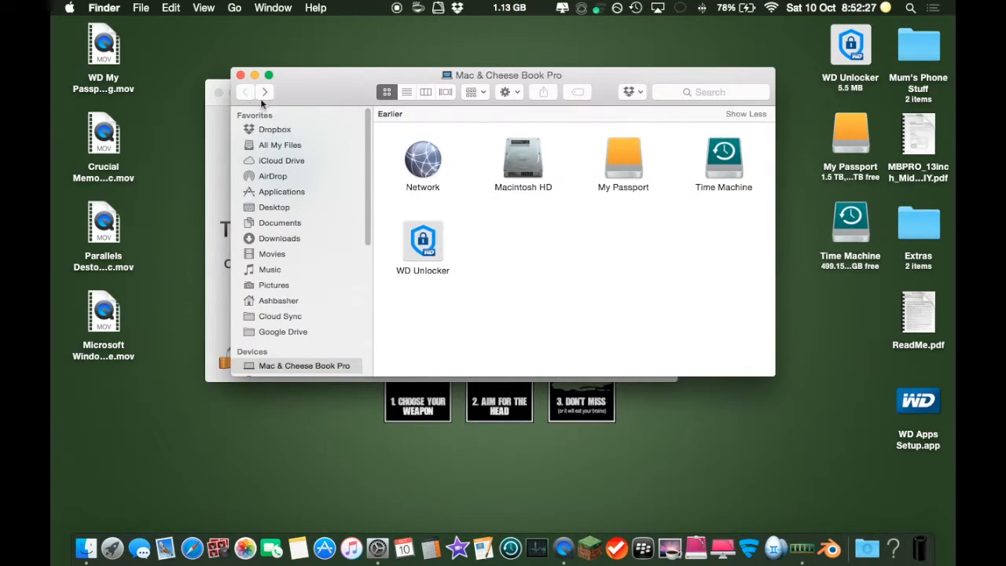
{"action": "left_click", "coordinate": [714, 157]}
{"action": "double_click", "coordinate": [714, 157]}
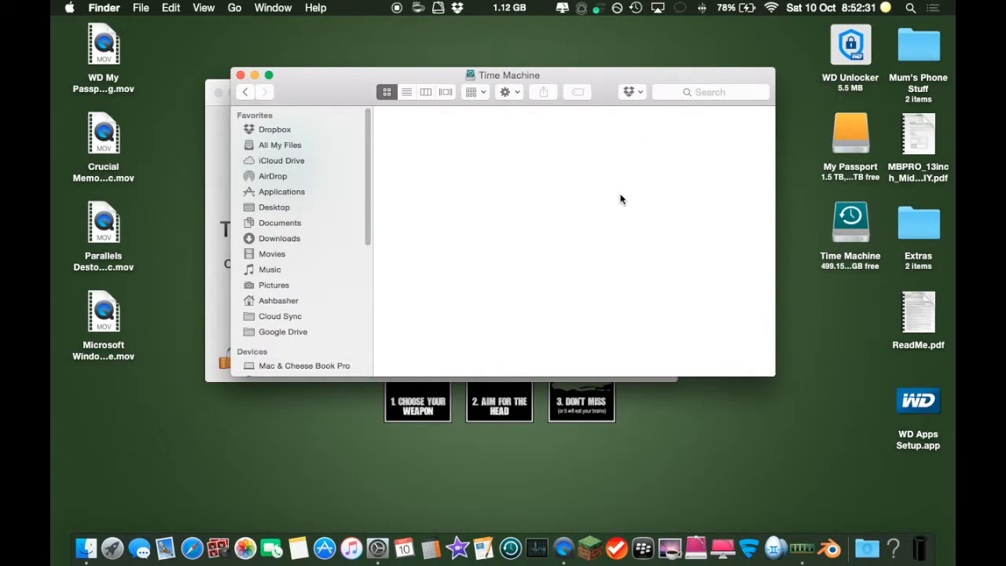
{"action": "left_click", "coordinate": [245, 94]}
Review the format and capacity information of the My Passport and Time Machine volumes, and close the Finder window
{"action": "right_click", "coordinate": [619, 166]}
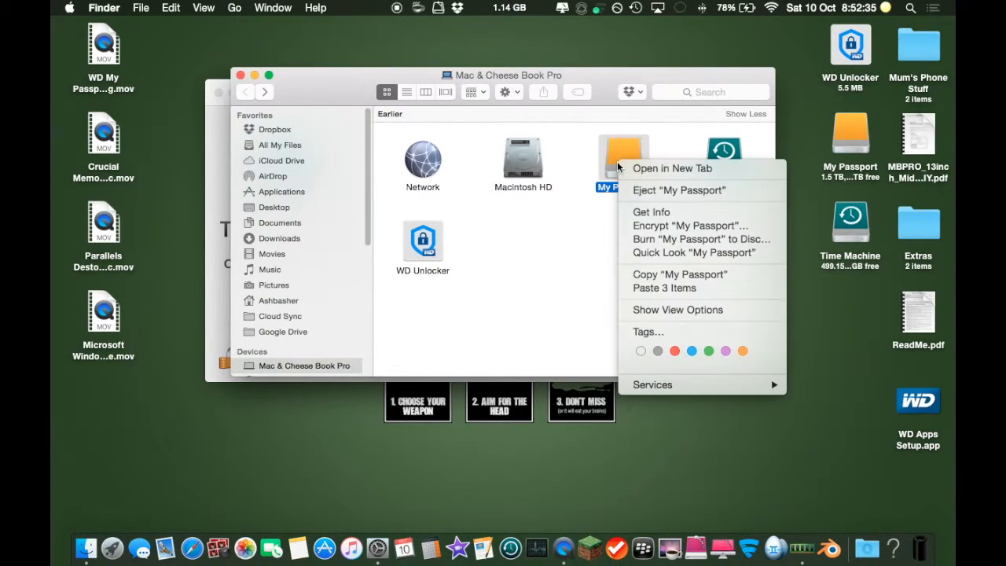
{"action": "left_click", "coordinate": [635, 213]}
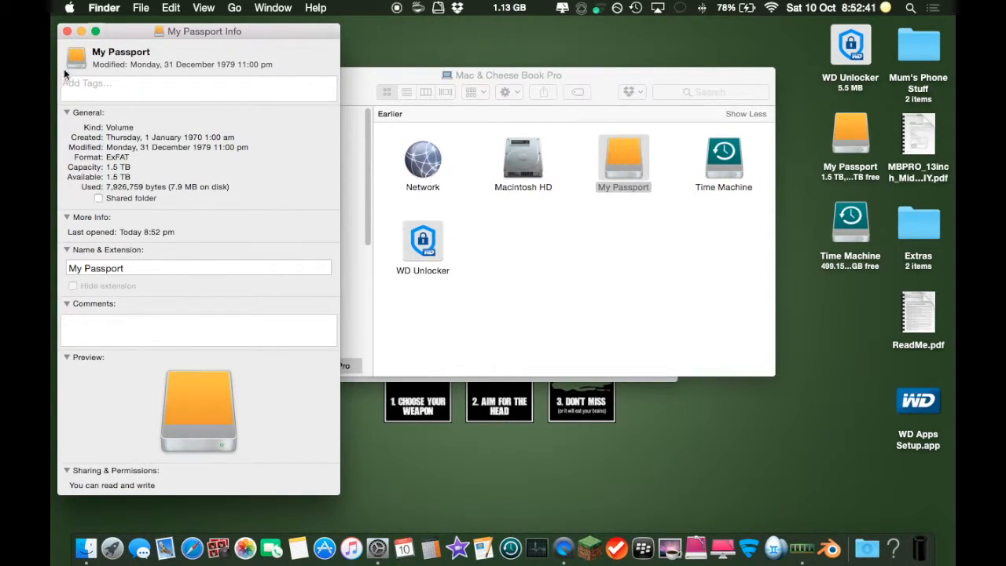
{"action": "left_click", "coordinate": [67, 32]}
{"action": "right_click", "coordinate": [728, 176]}
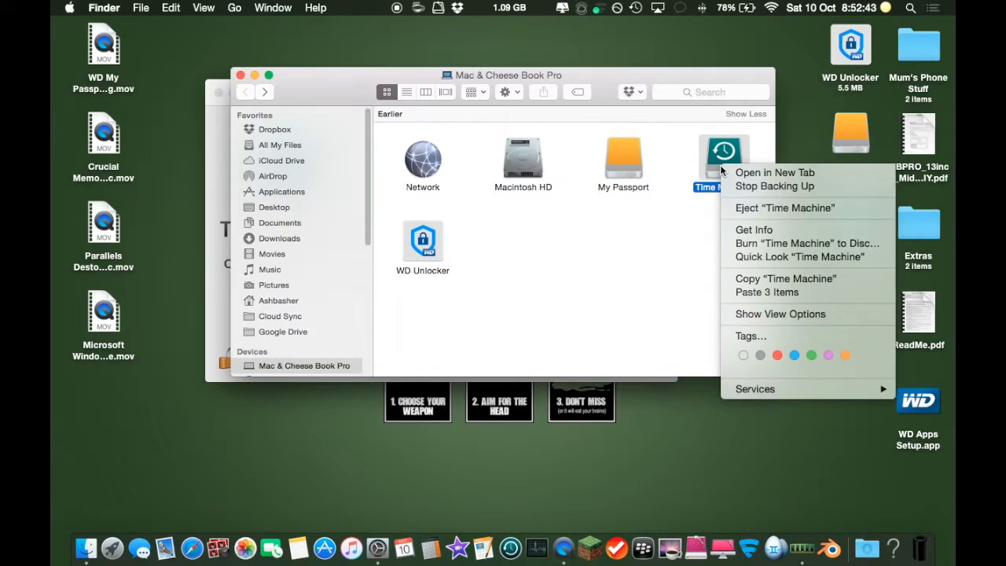
{"action": "left_click", "coordinate": [739, 227]}
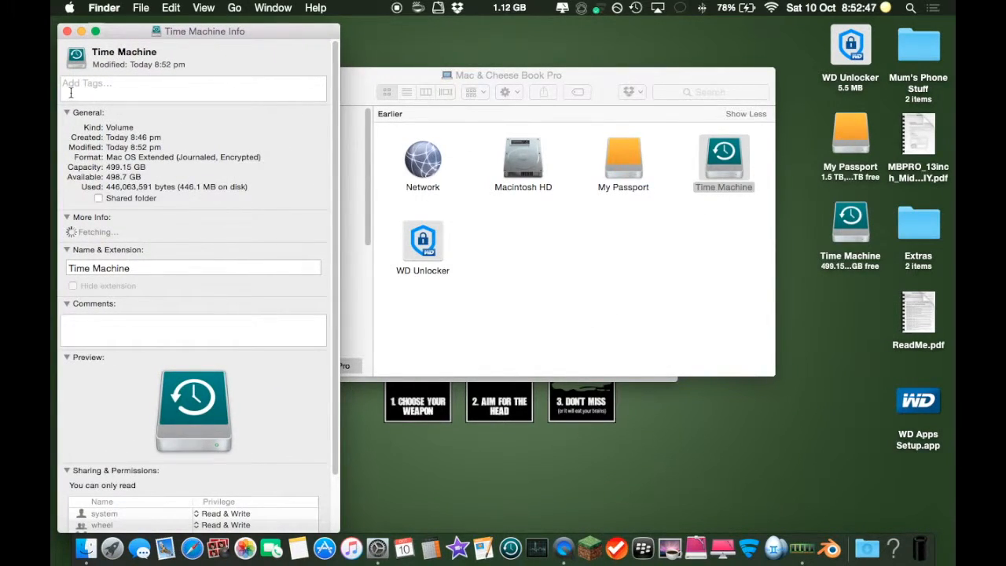
{"action": "left_click", "coordinate": [67, 33]}
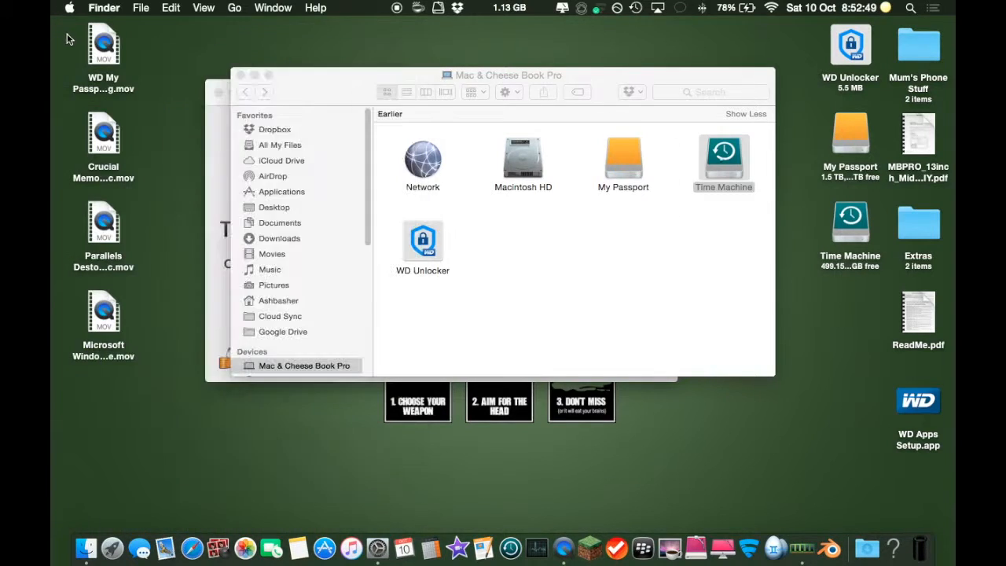
{"action": "left_click", "coordinate": [438, 280]}
{"action": "left_click", "coordinate": [240, 76]}
Move the Time Machine preferences window toward the screen's centre and check the progress of the running backup
{"action": "left_click_drag", "start_coordinate": [472, 89], "coordinate": [564, 84]}
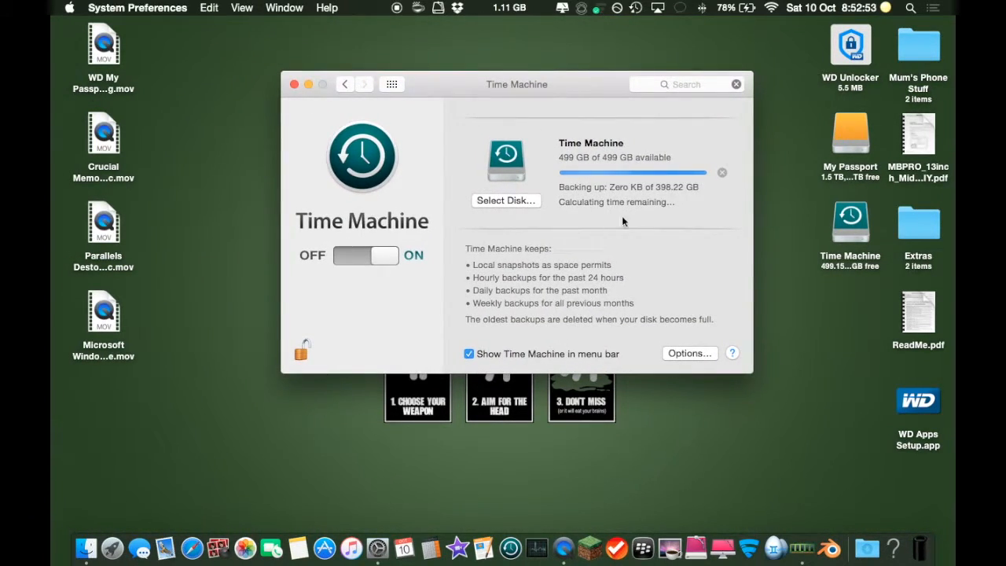
{"action": "left_click", "coordinate": [633, 9]}
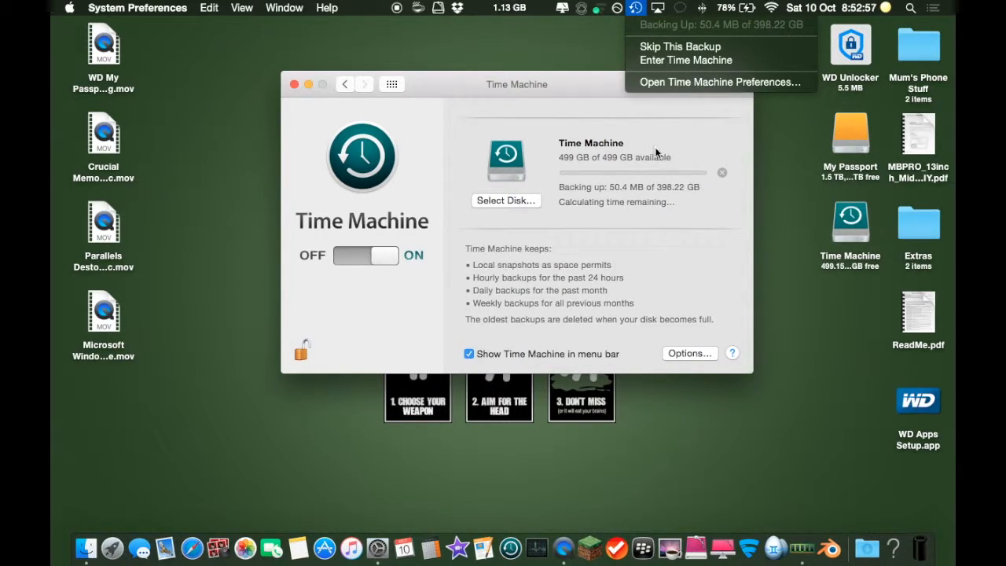
{"action": "left_click", "coordinate": [685, 225]}
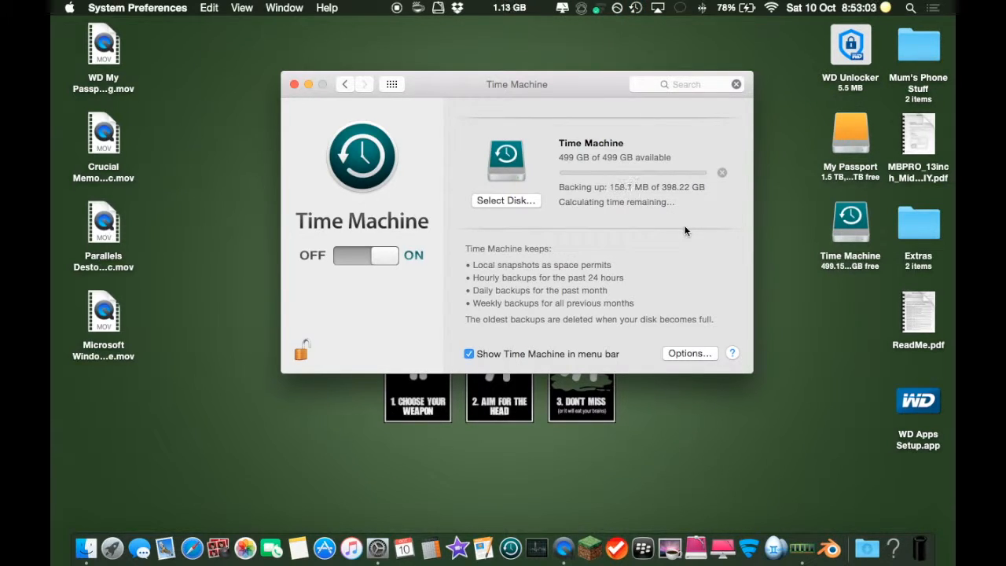
Review the storage overview of all disks in About This Mac and close it
{"action": "left_click", "coordinate": [69, 8]}
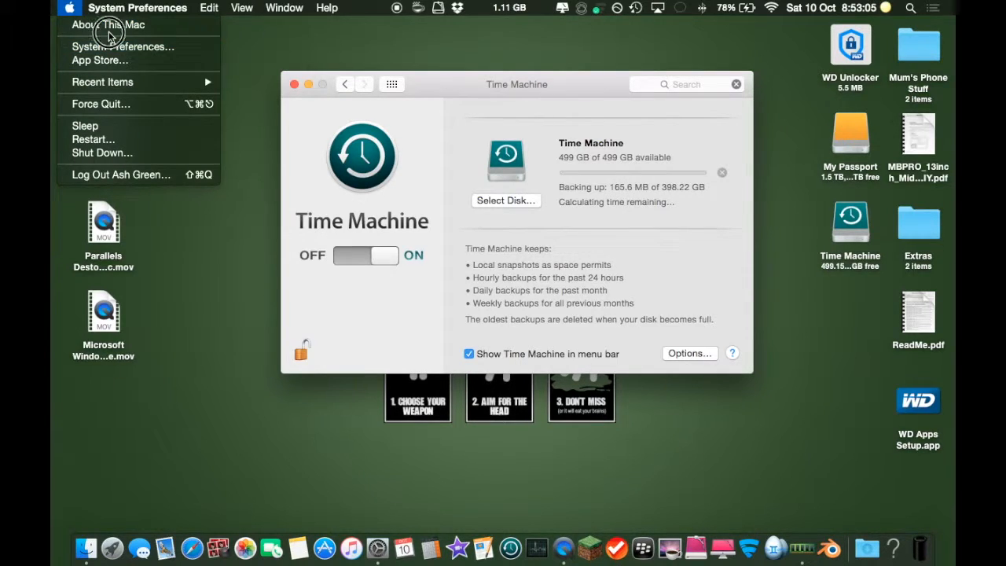
{"action": "left_click", "coordinate": [109, 33]}
{"action": "left_click", "coordinate": [68, 9]}
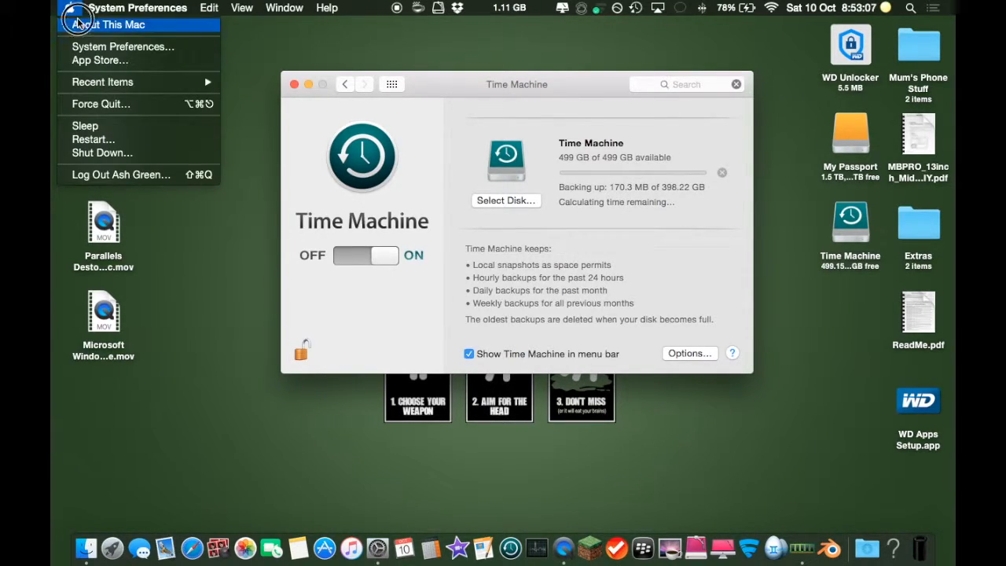
{"action": "left_click", "coordinate": [77, 24]}
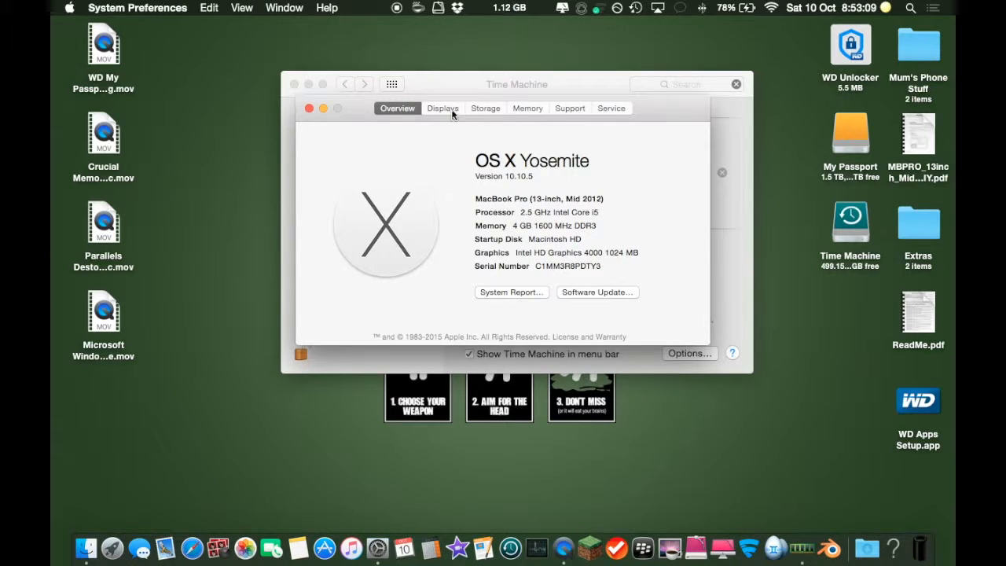
{"action": "left_click", "coordinate": [483, 108]}
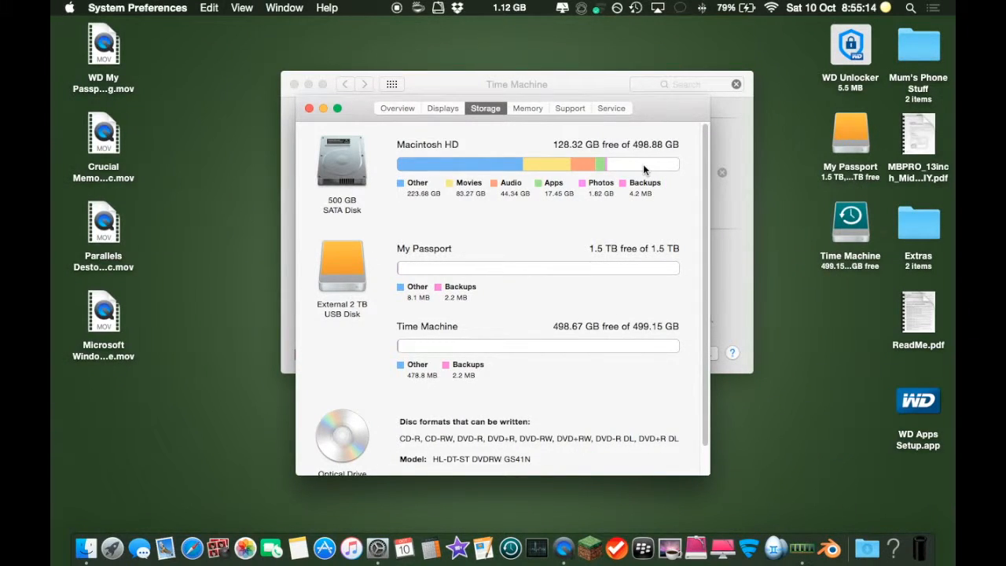
{"action": "left_click", "coordinate": [309, 107]}
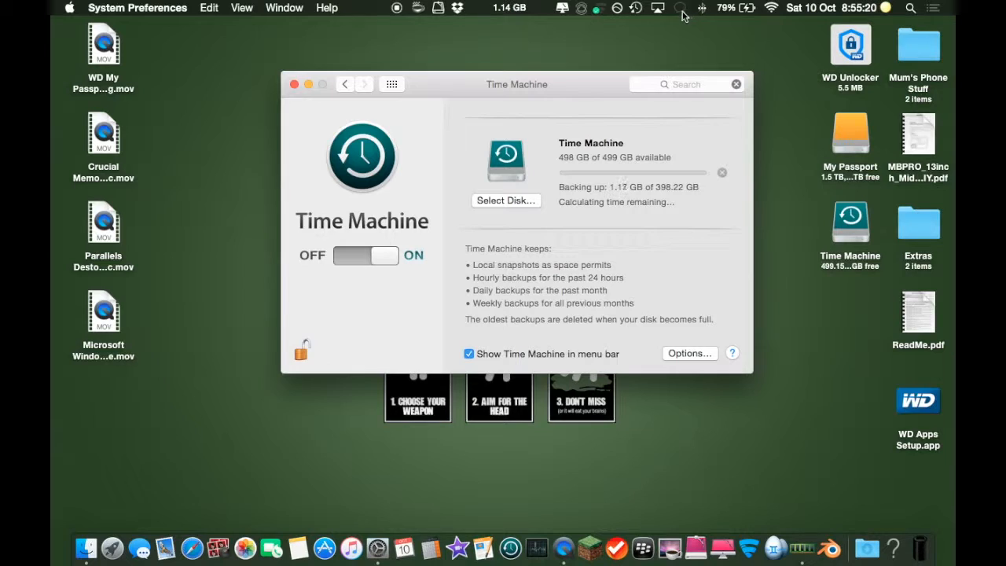
Check the running backup's progress in the Time Machine status again
{"action": "left_click", "coordinate": [635, 8]}
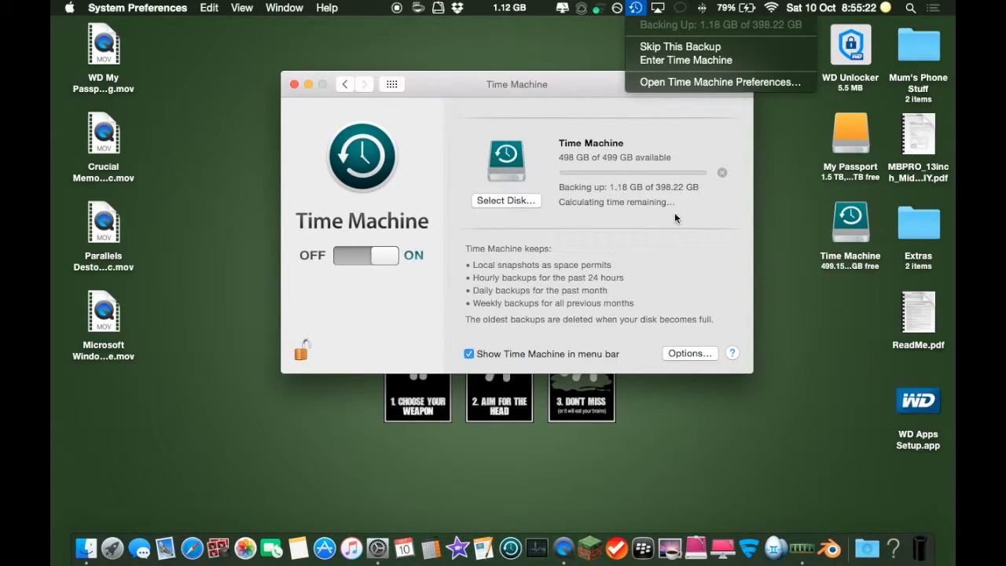
{"action": "left_click", "coordinate": [675, 254]}
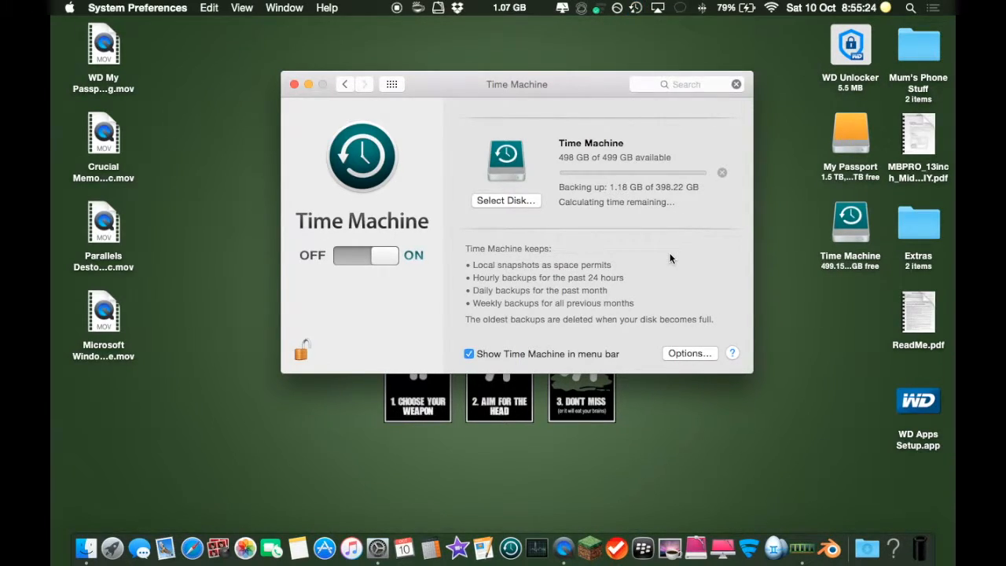